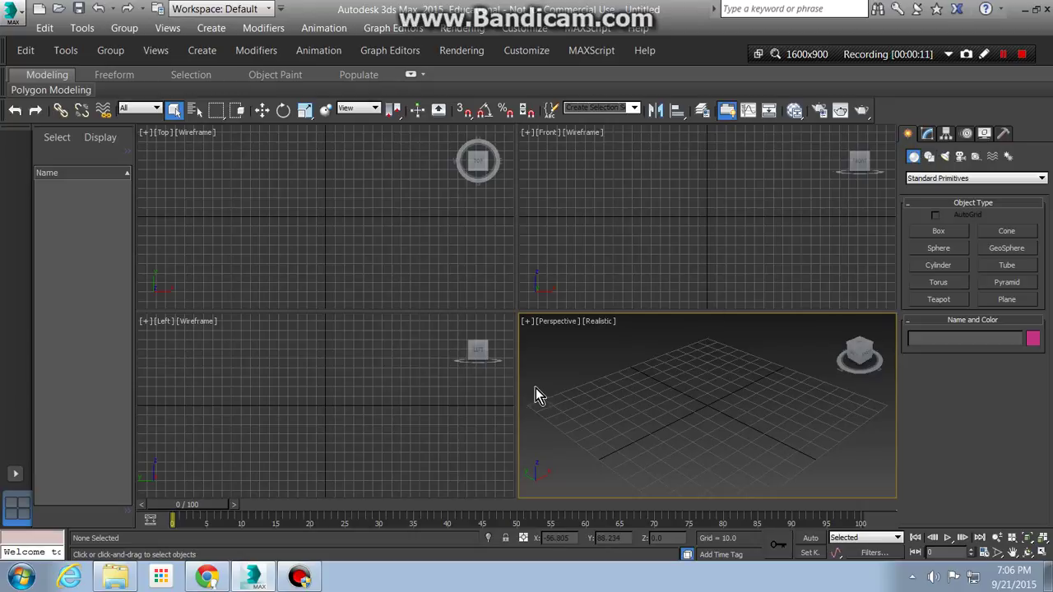
Step: Create a plane about 177 by 179 units covering the grid in the perspective view
left_click(1004, 300)
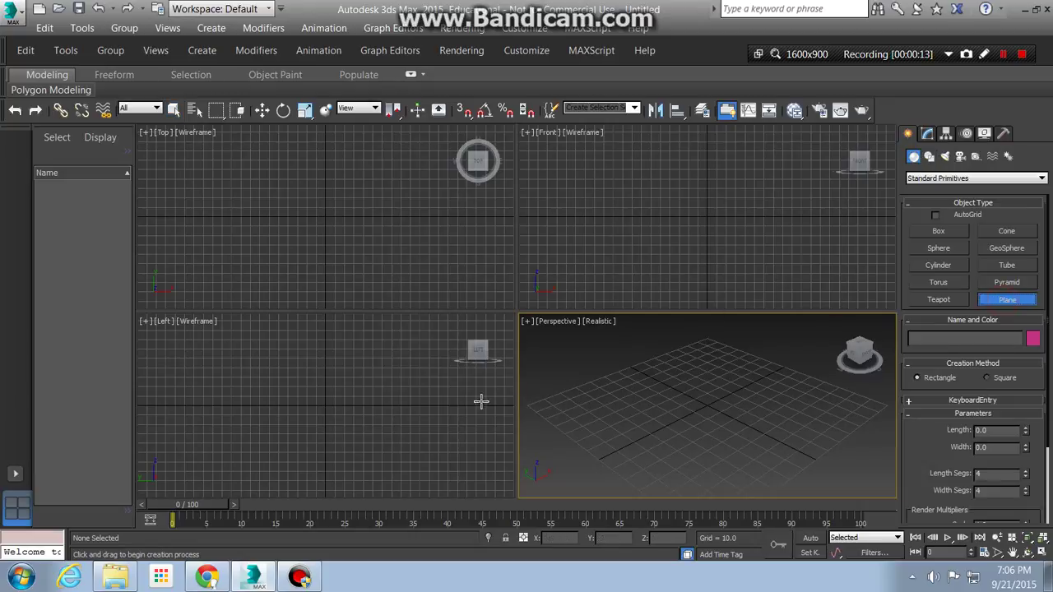
left_click_drag(703, 322, 706, 571)
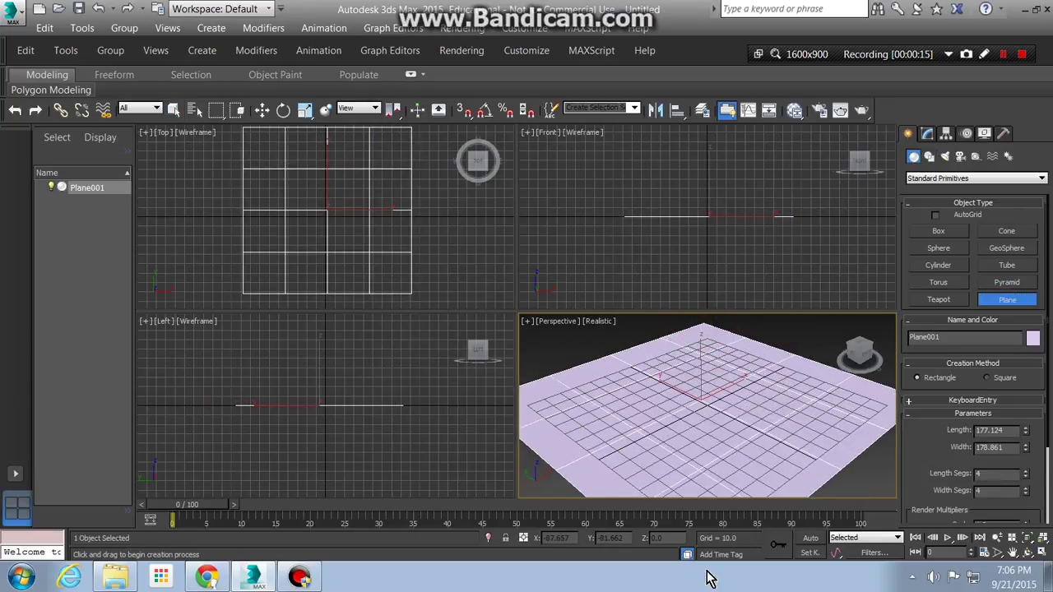
Step: Start a photometric Free Light and accept switching the scene to mr Photographic Exposure Control
left_click(947, 157)
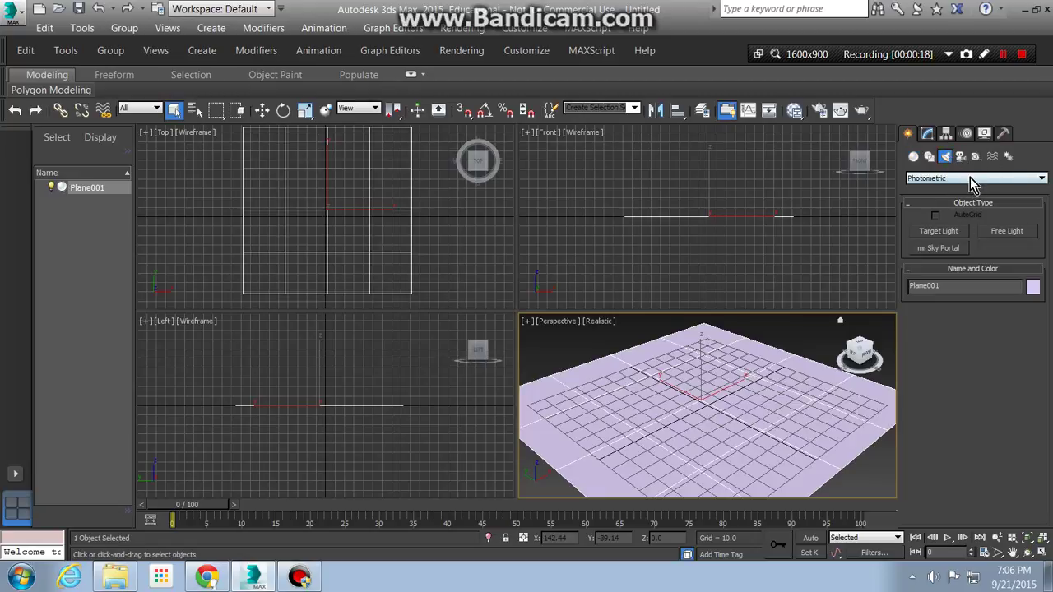
left_click(954, 178)
left_click(950, 190)
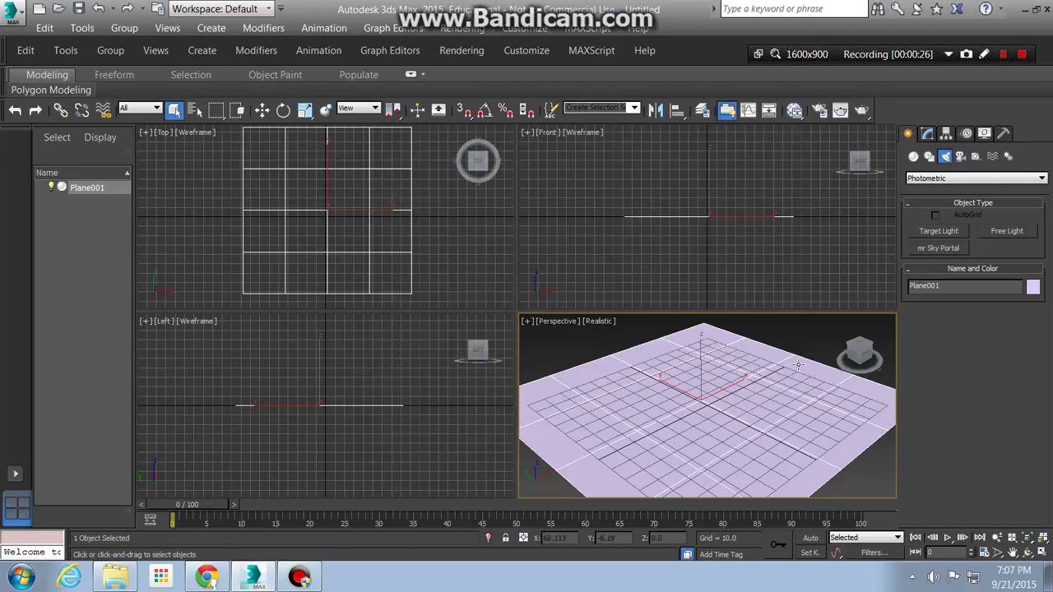
left_click(1005, 232)
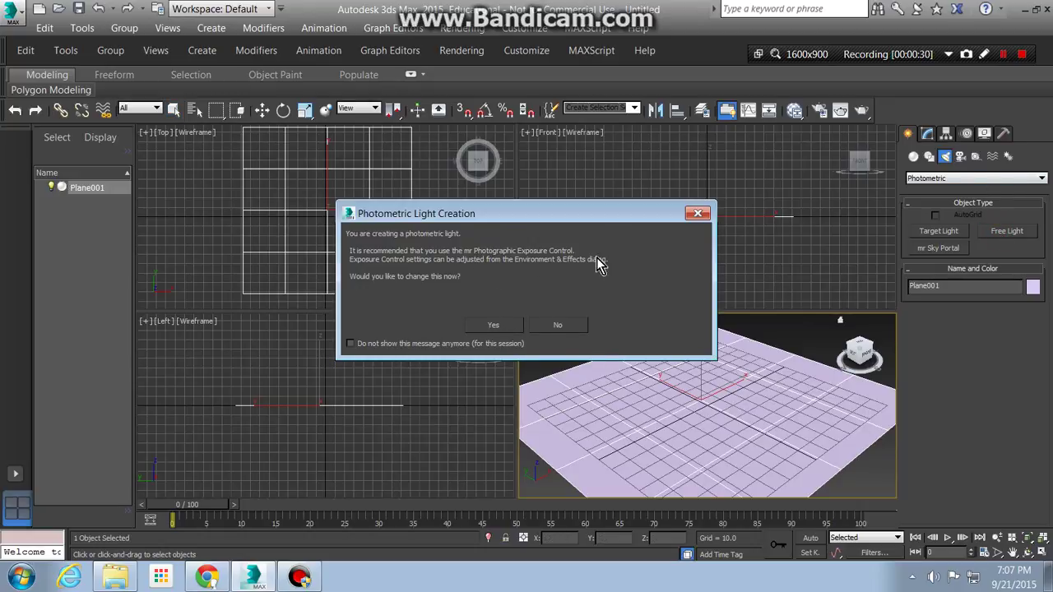
left_click(493, 326)
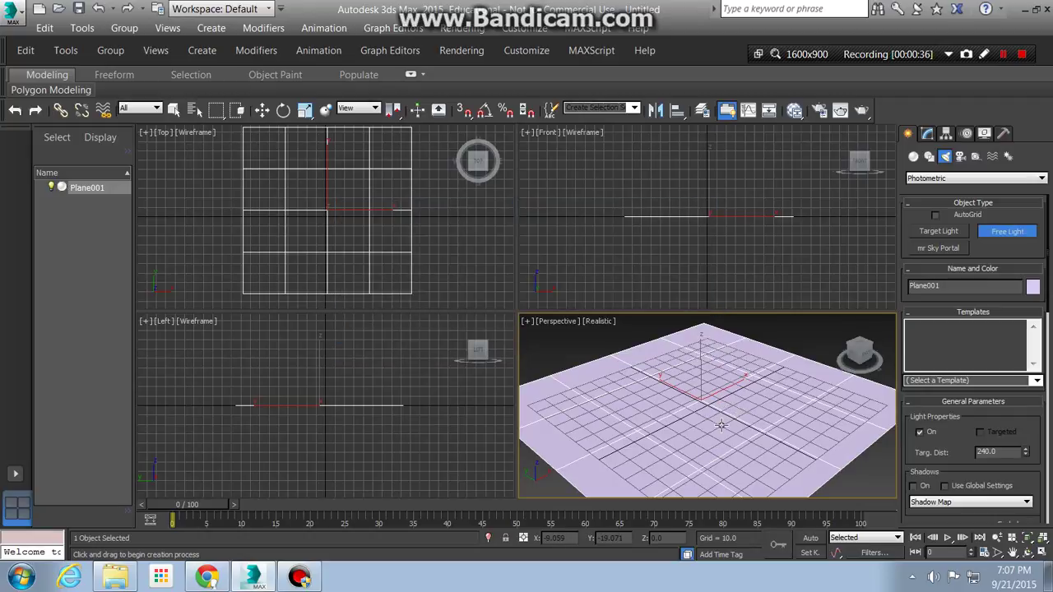
right_click(709, 417)
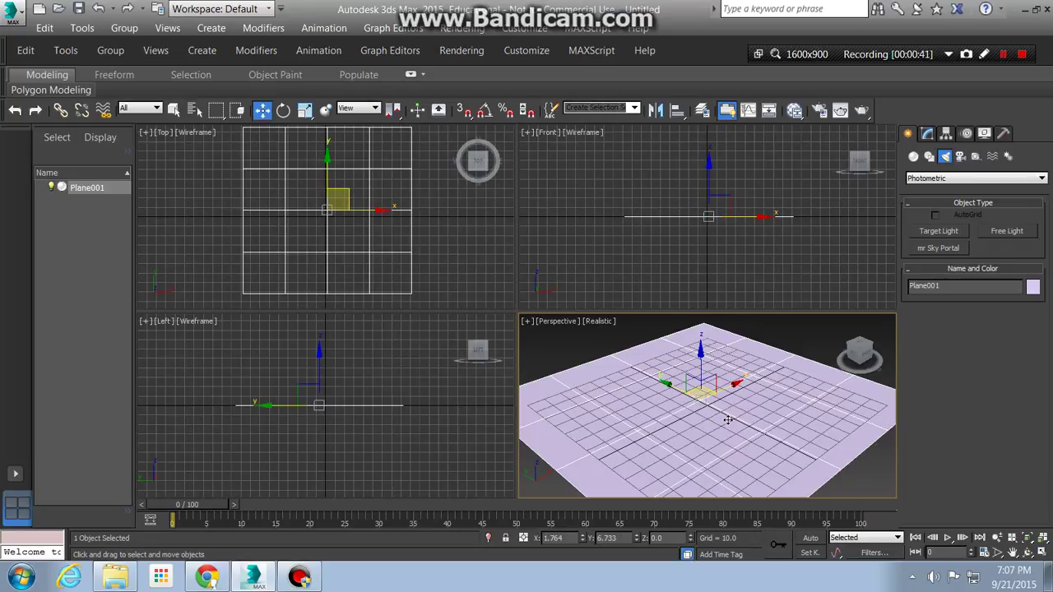
Step: Place a photometric free light on the plane at about X -0.6, Y -44
left_click(1028, 238)
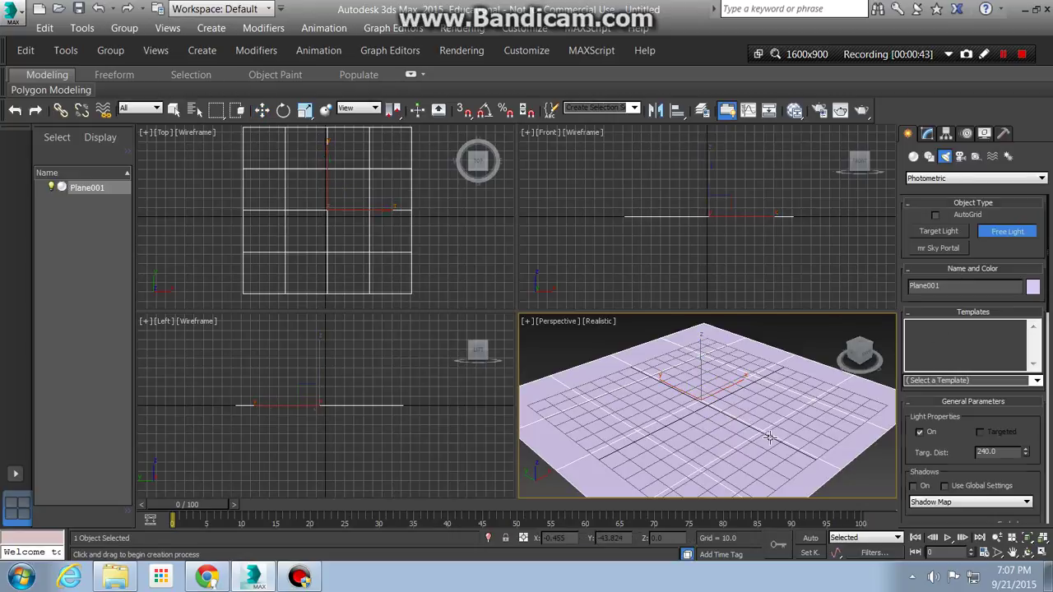
left_click(769, 437)
right_click(751, 444)
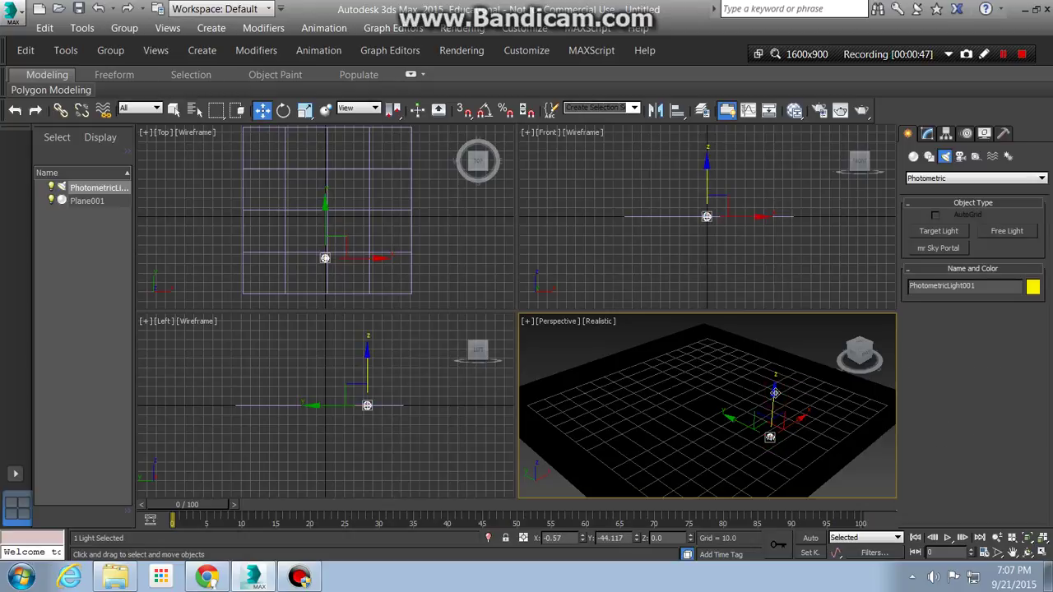
Step: Test render the perspective view with the light at plane level, closing the frame and cancelling the render
left_click(774, 393)
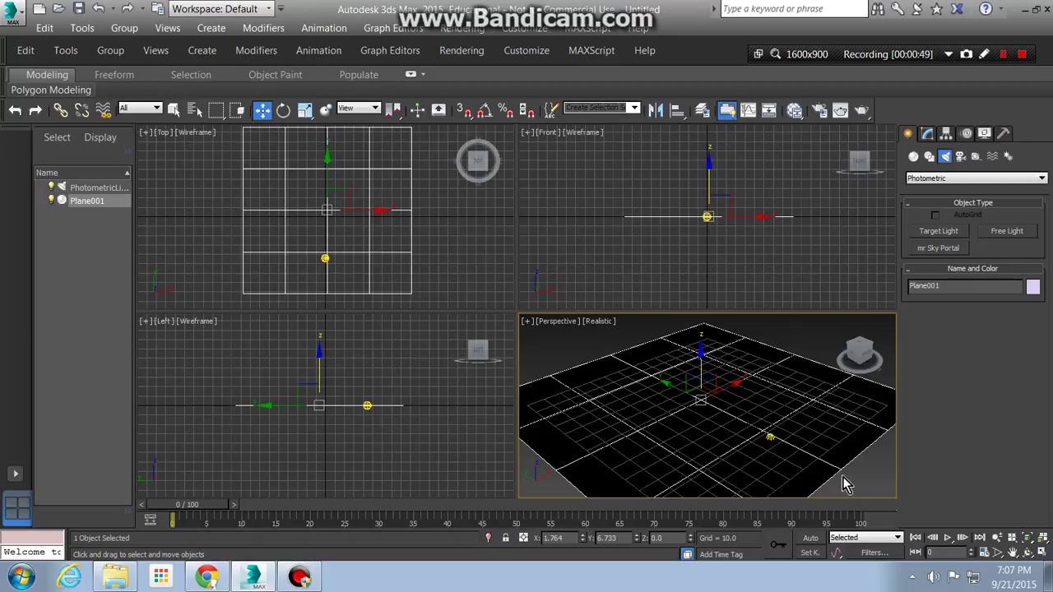
key("shift+q")
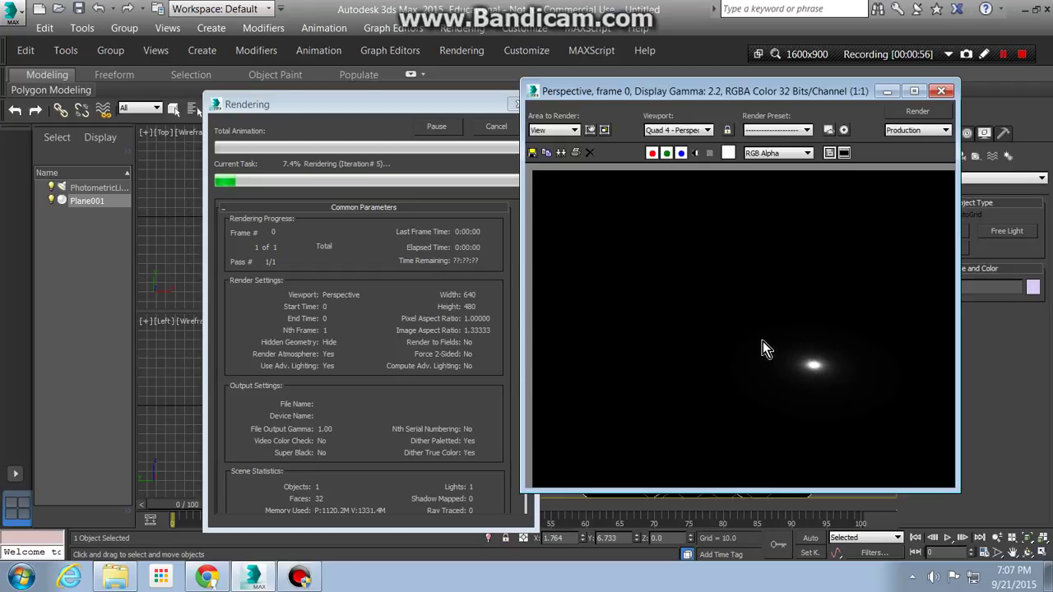
left_click(943, 91)
left_click(510, 127)
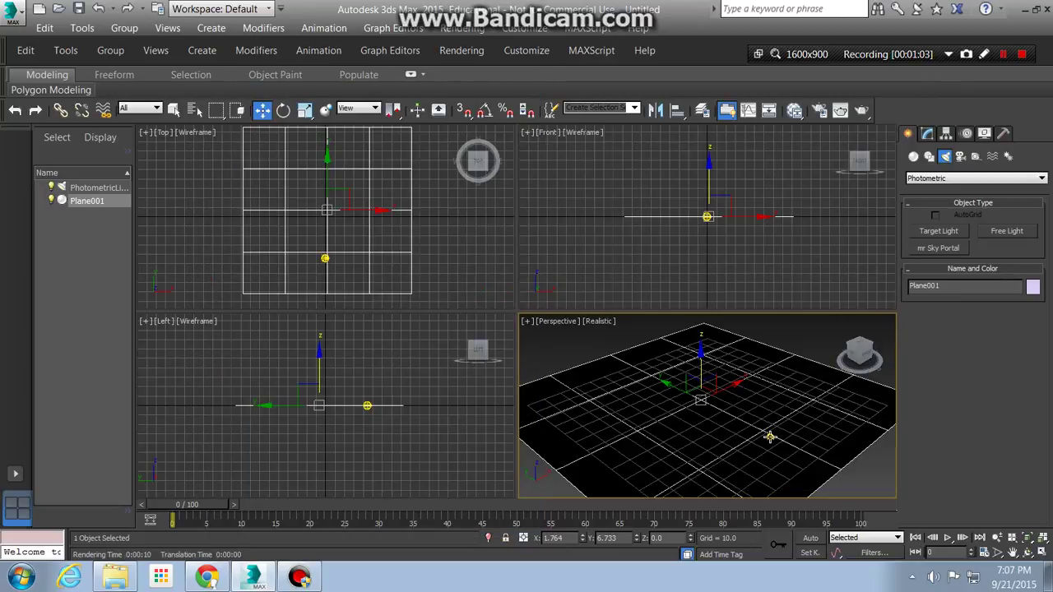
Step: Raise the photometric light straight up above the plane to a Z height of about 59
left_click(769, 437)
left_click_drag(769, 393, 773, 274)
scroll(730, 400, "down", 3)
mouse_move(726, 400)
middle_mouse_down()
mouse_move(697, 423)
mouse_move(714, 415)
middle_mouse_up()
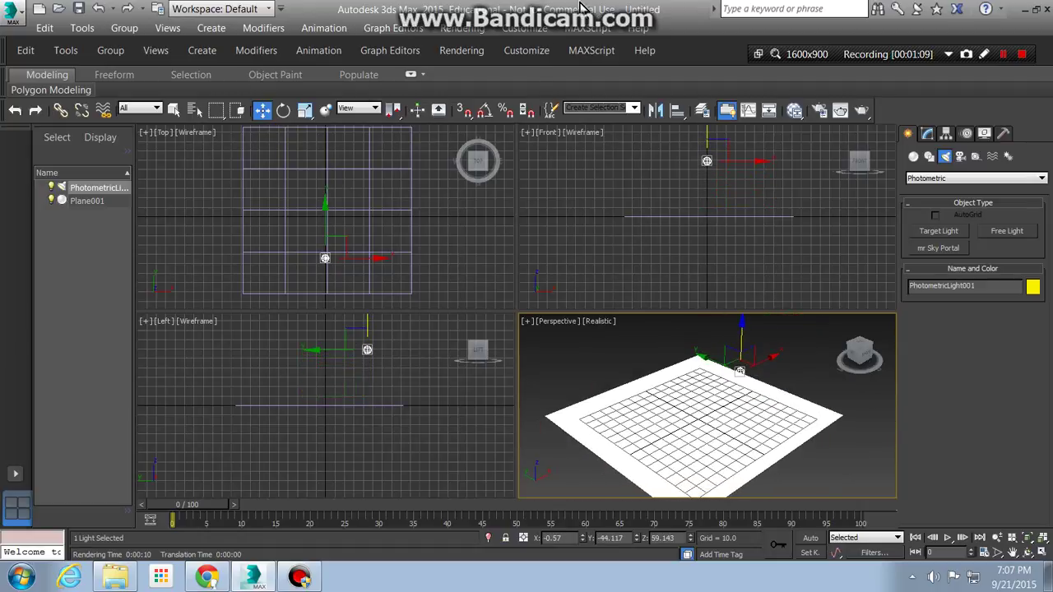
Step: Enable Process Background and Environment Maps in the exposure control settings and render the exposure preview
left_click(1041, 552)
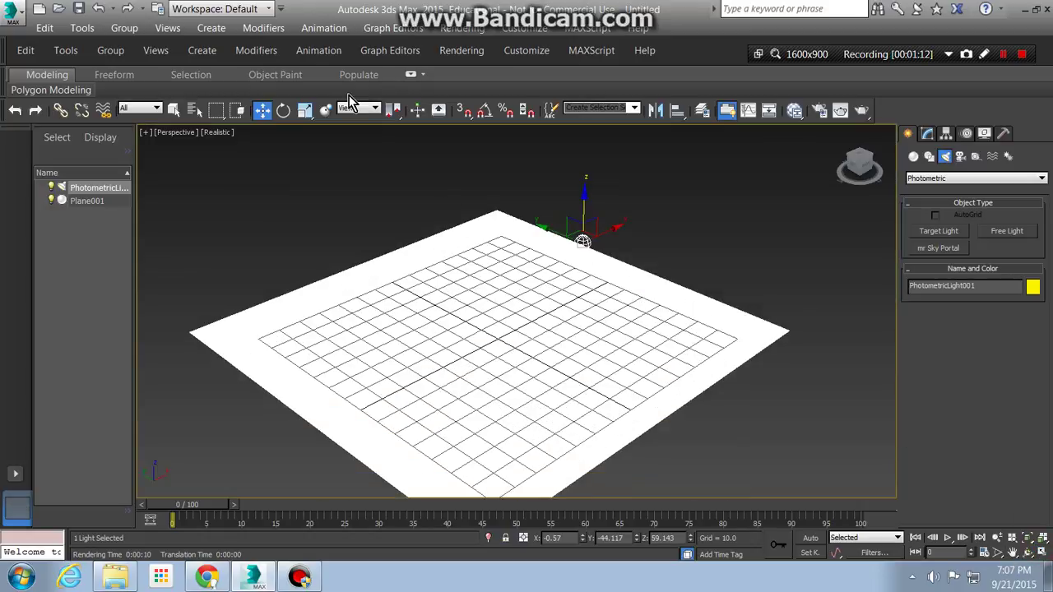
left_click(460, 50)
mouse_move(473, 77)
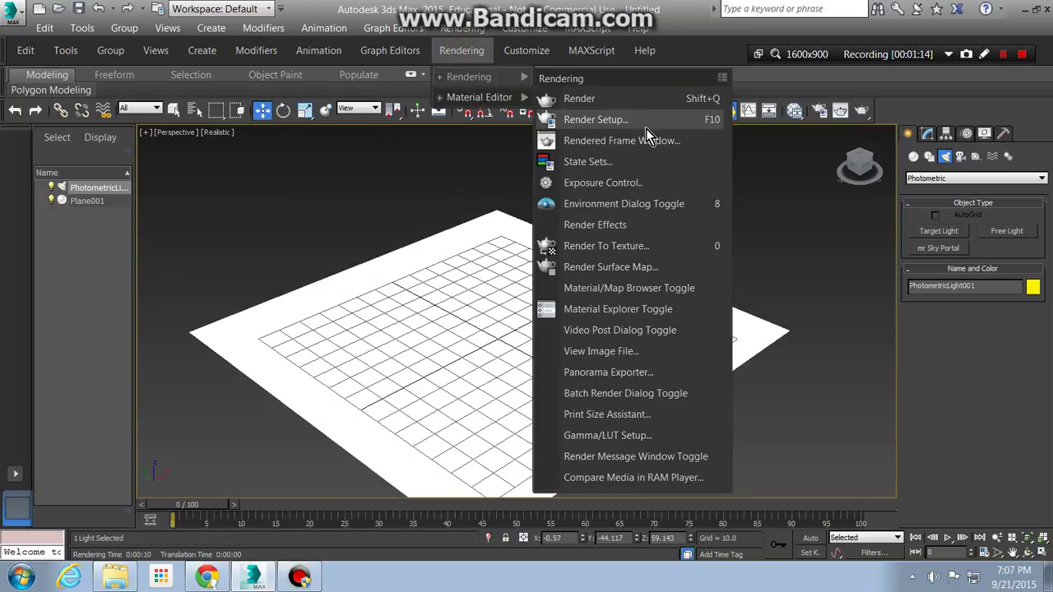
left_click(627, 188)
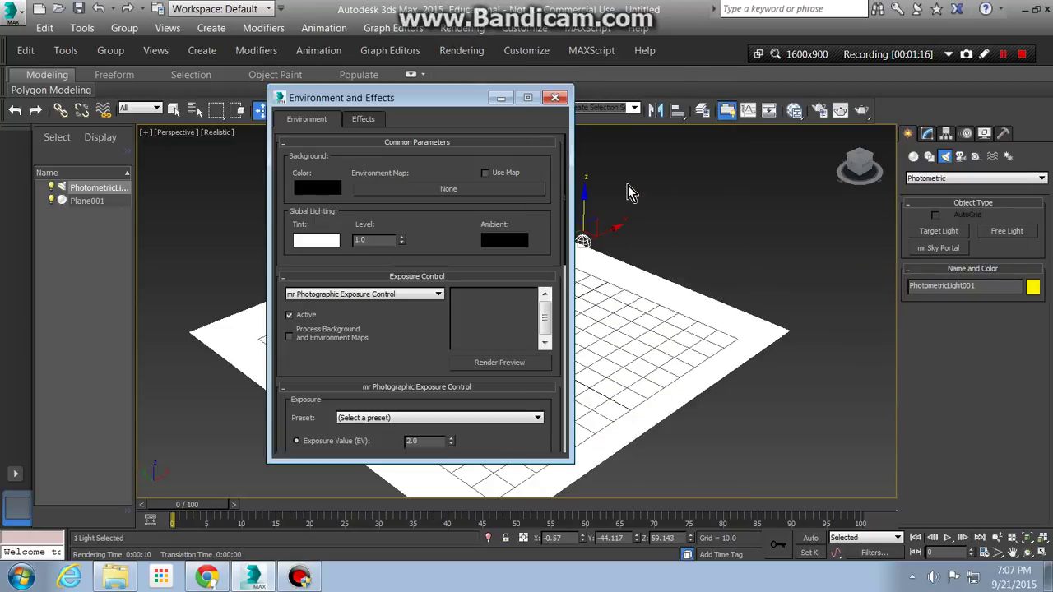
left_click_drag(454, 95, 826, 69)
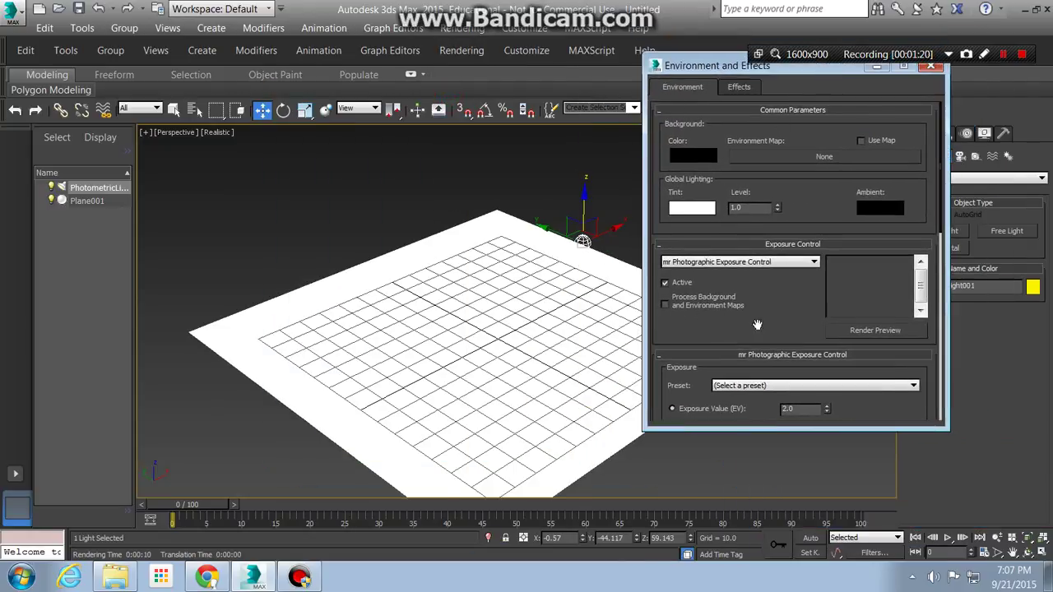
left_click(664, 304)
left_click(866, 333)
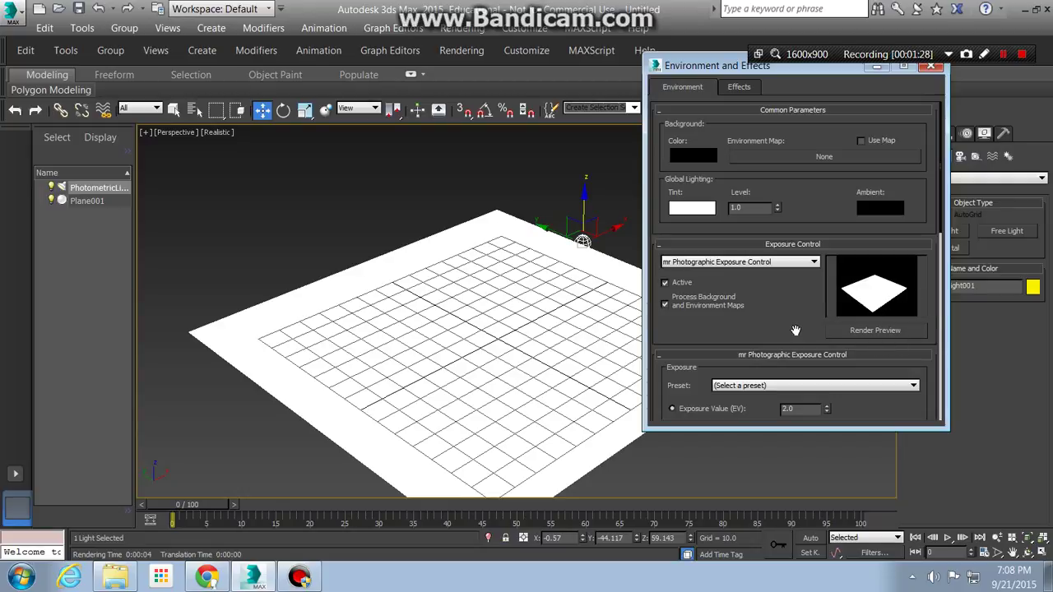
Step: Set the mr Photographic Exposure Control's Exposure Value (EV) to 9.0 and close the Environment and Effects dialog
scroll(795, 330, "down", 3)
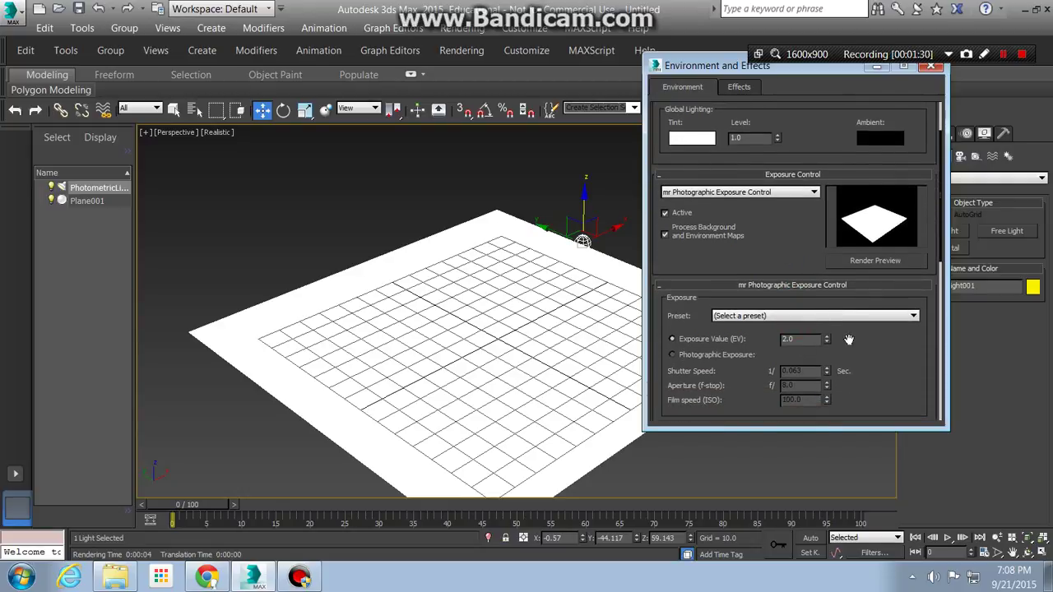
left_click(828, 338)
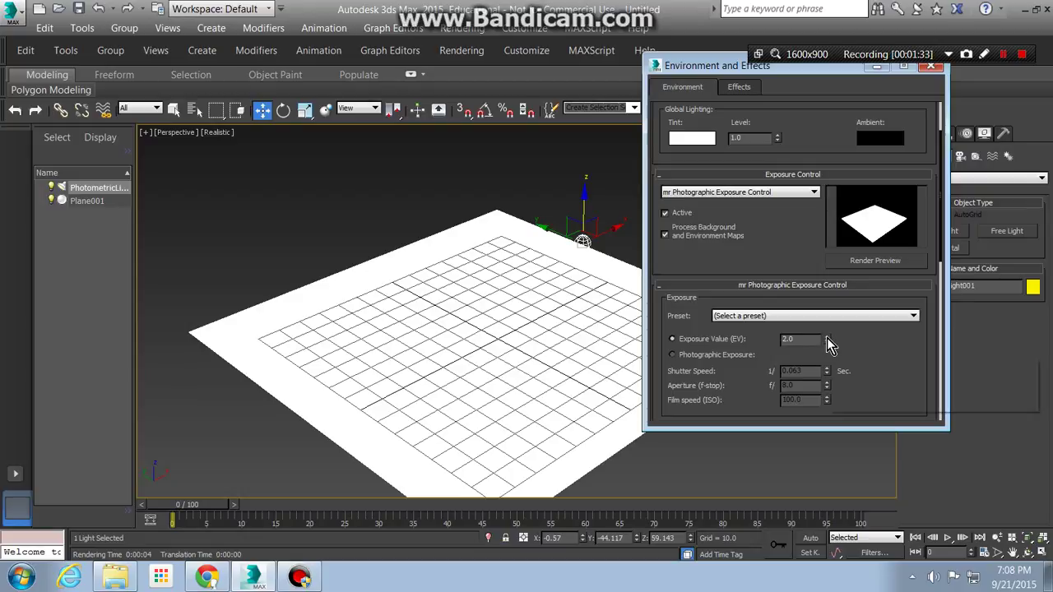
left_click(827, 338)
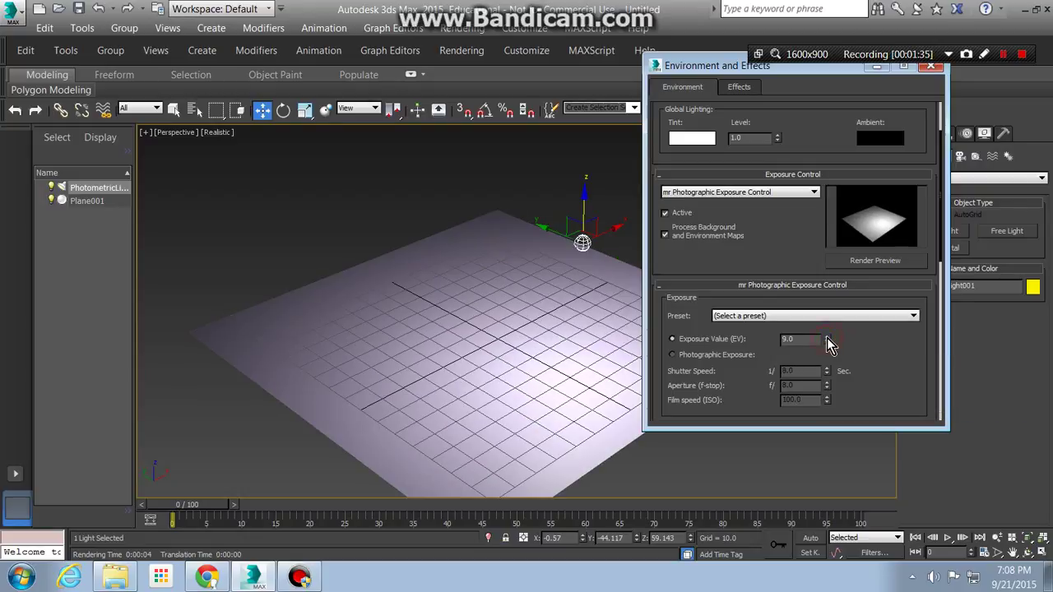
left_click(931, 66)
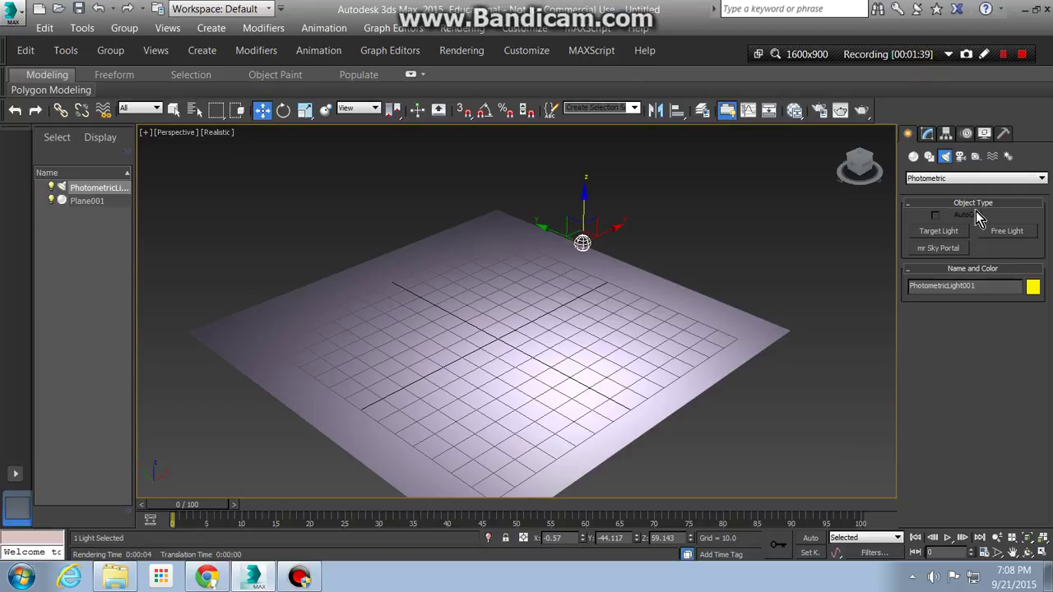
Step: Show the light's shape parameters and test render the perspective view with the Point emitter
left_click(927, 133)
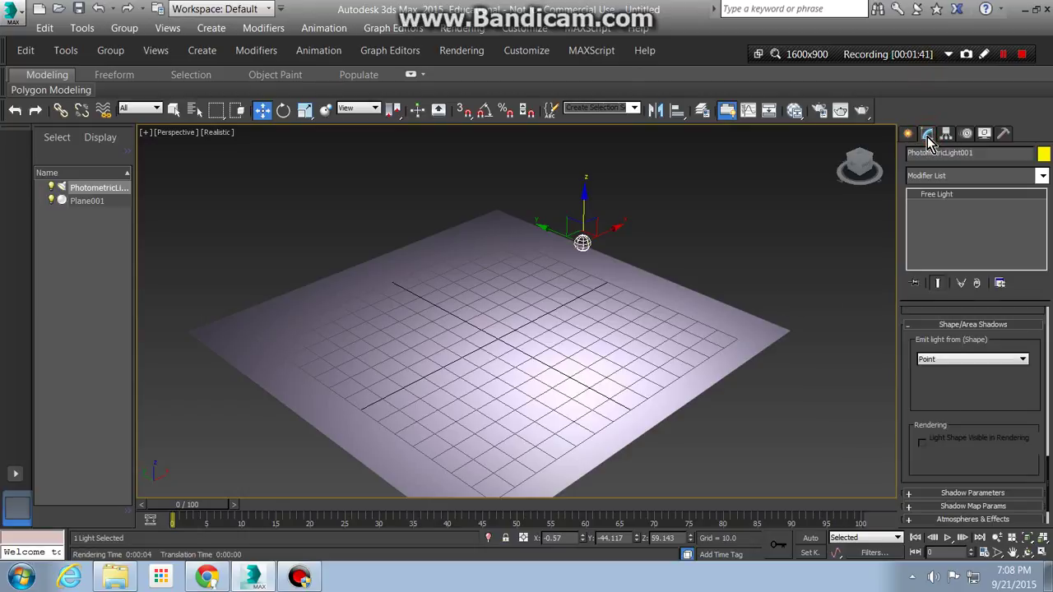
left_click(940, 282)
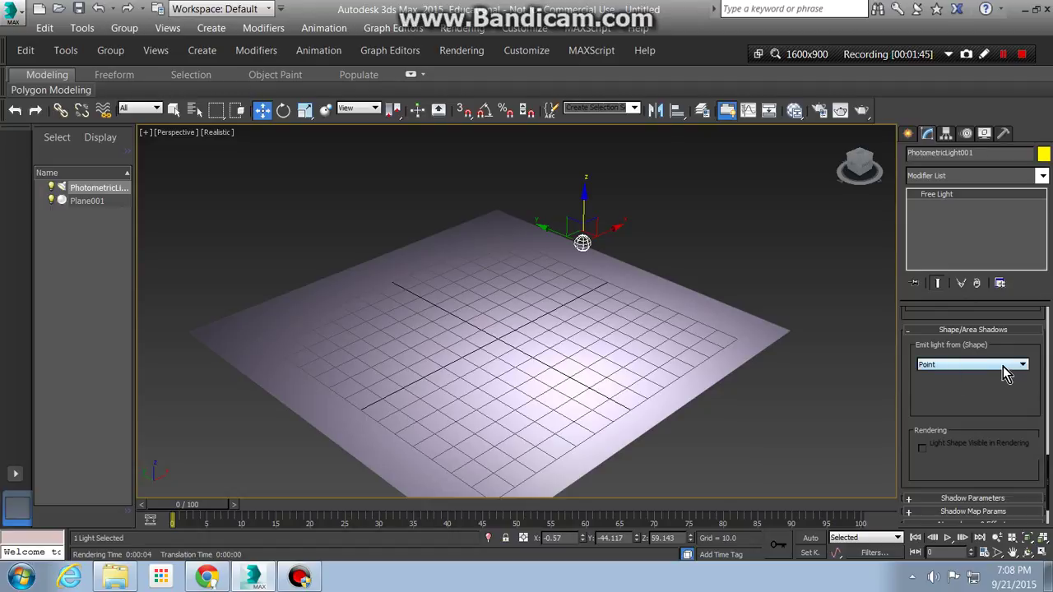
key("shift+q")
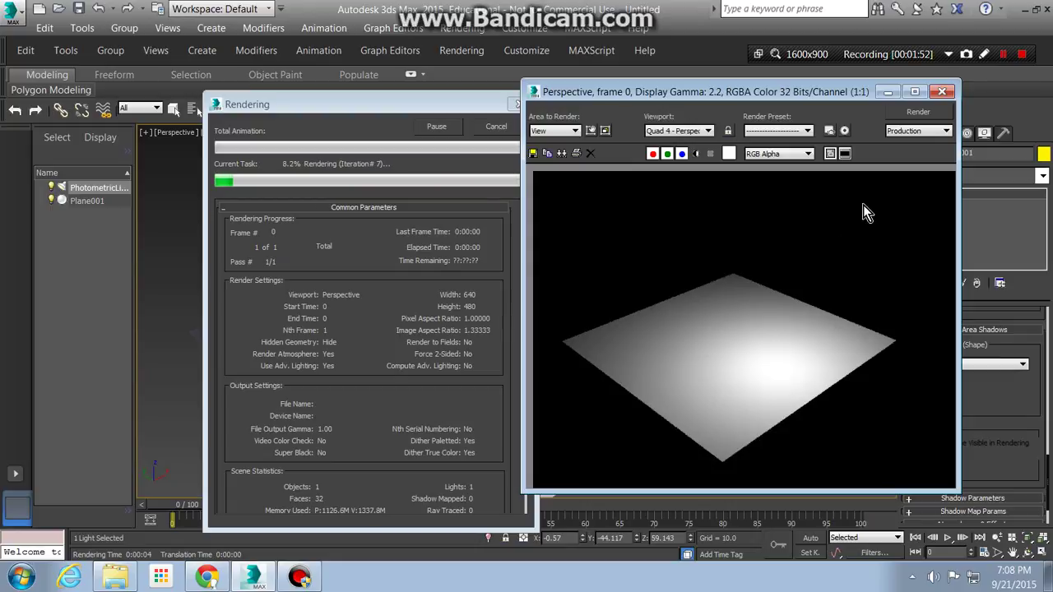
left_click(941, 92)
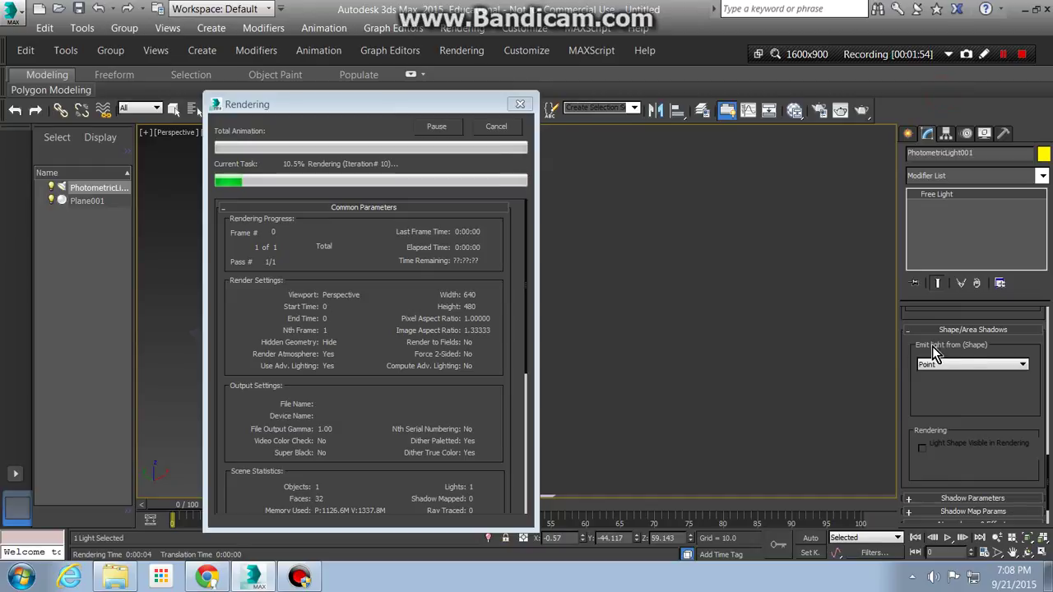
left_click(496, 127)
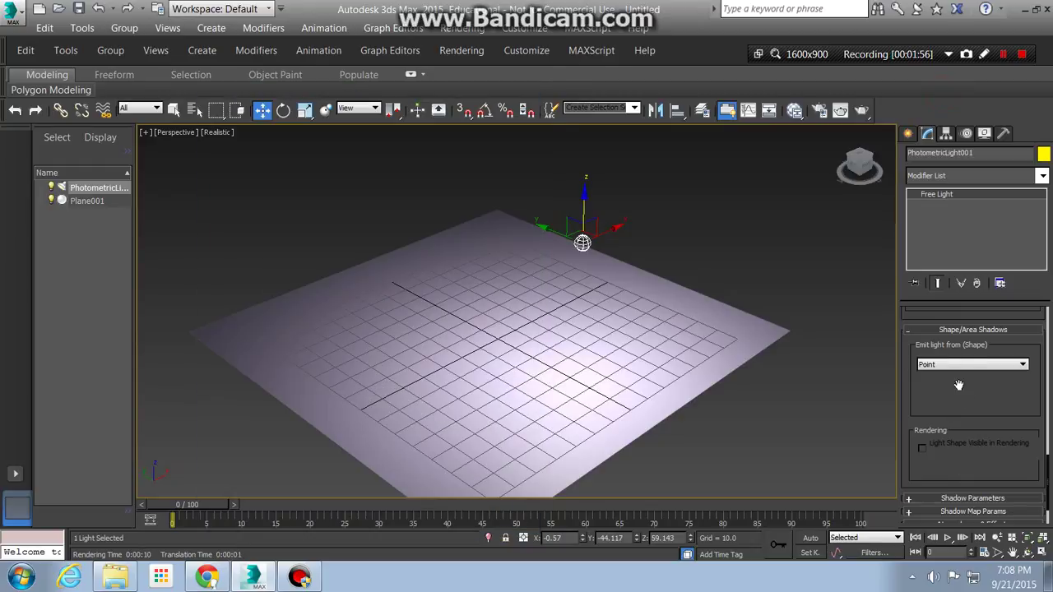
Step: Make the light emit from a Sphere shape with a radius of 0.91
left_click(967, 371)
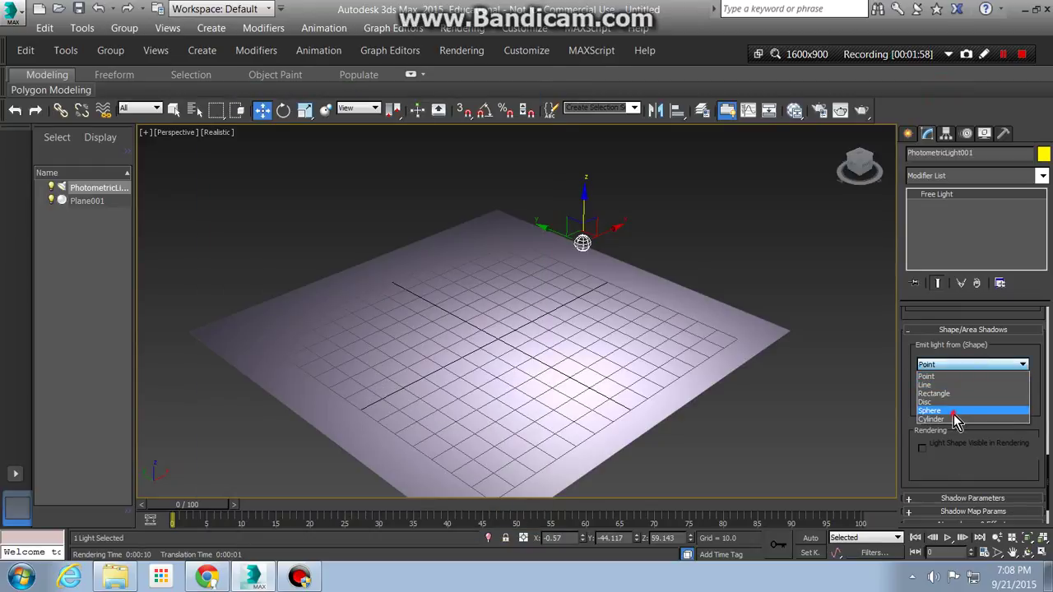
left_click(953, 413)
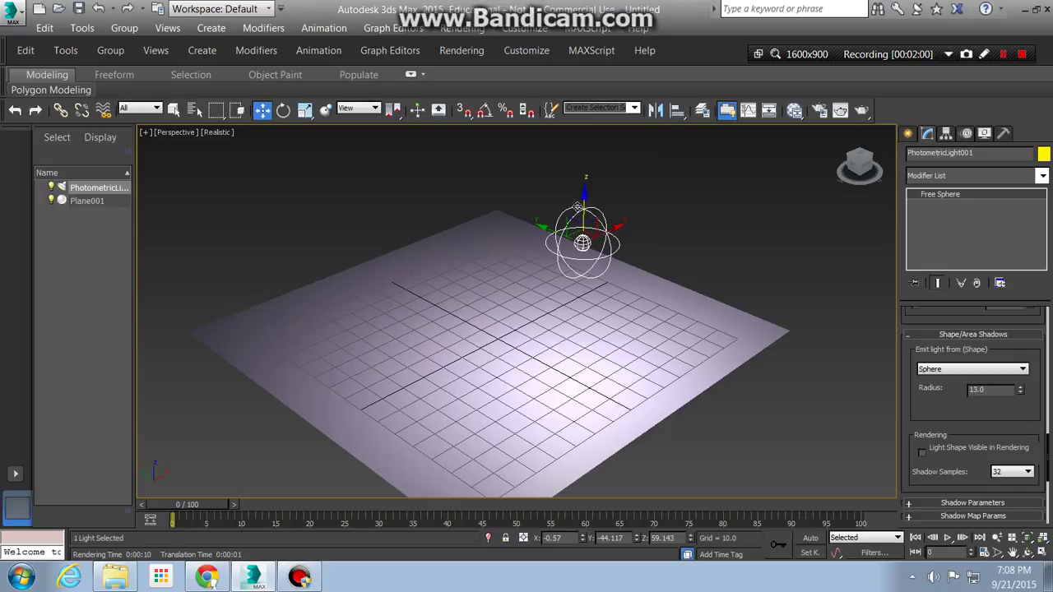
left_click_drag(1021, 392, 1007, 450)
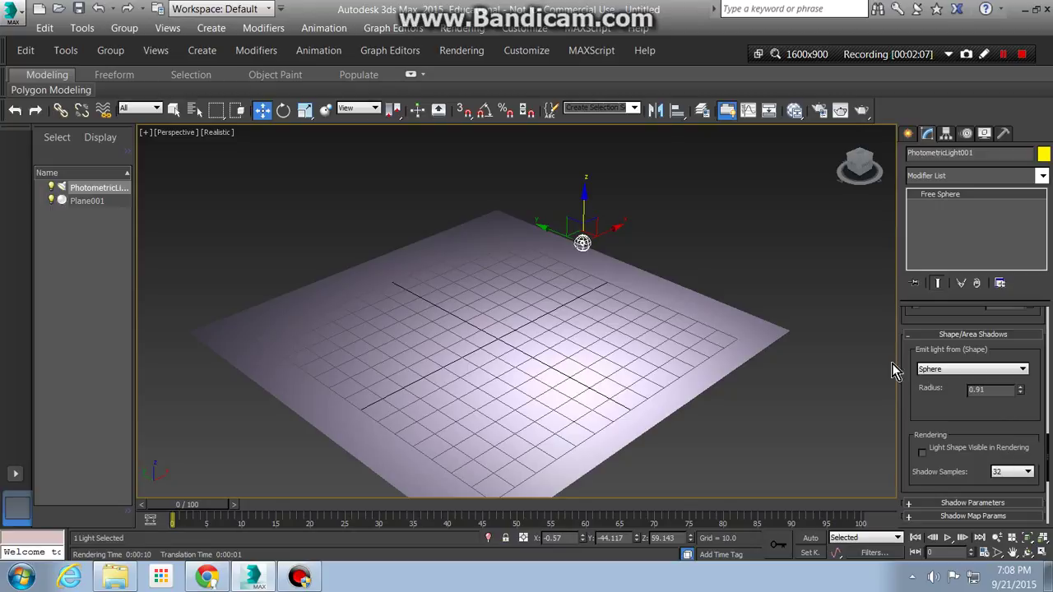
Step: Test render the perspective view with the spherical emitter, then cancel the render and close the frame
key("shift+q")
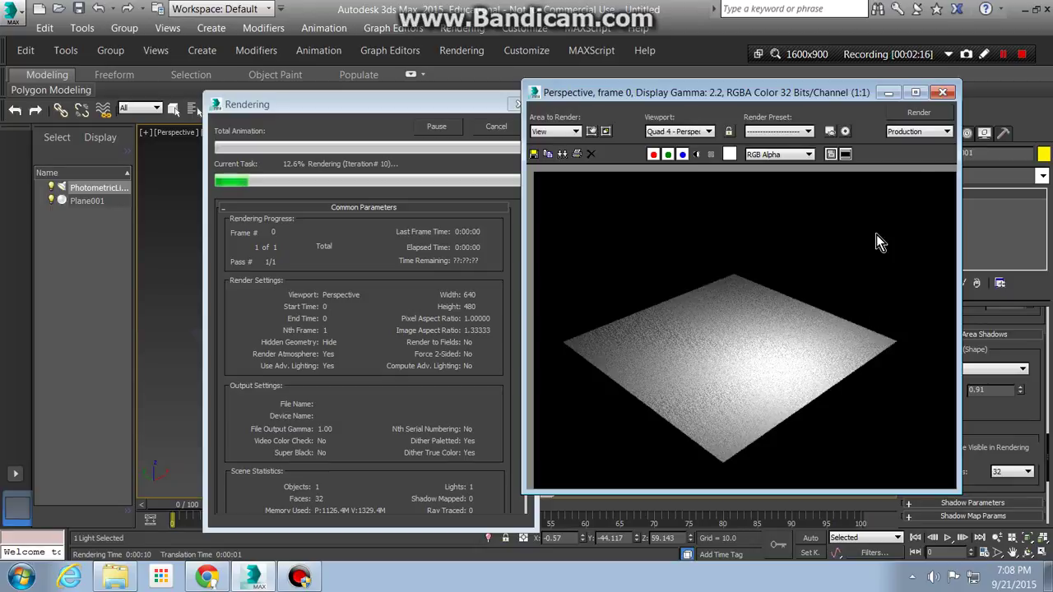
left_click(494, 127)
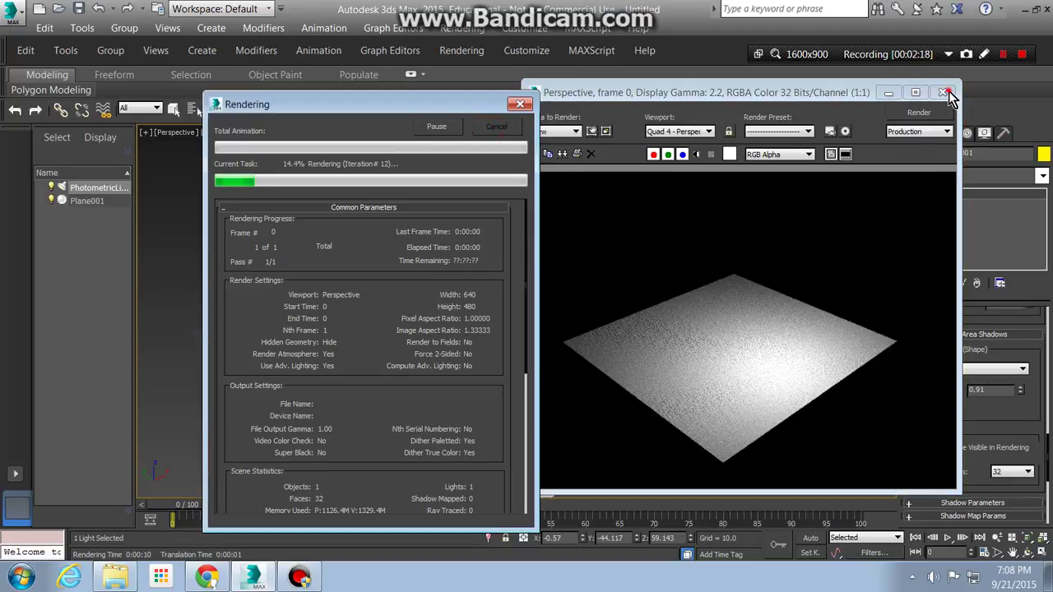
left_click(943, 92)
Step: Turn on Light Shape Visible in Rendering for the sphere, then return the light's emitting shape to Point
left_click(920, 451)
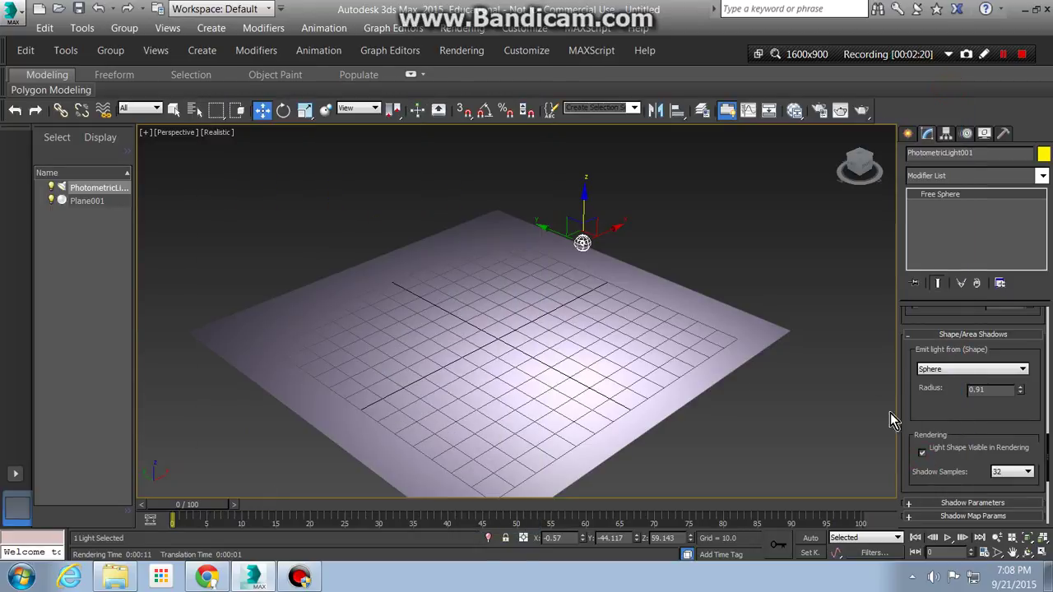
left_click(970, 370)
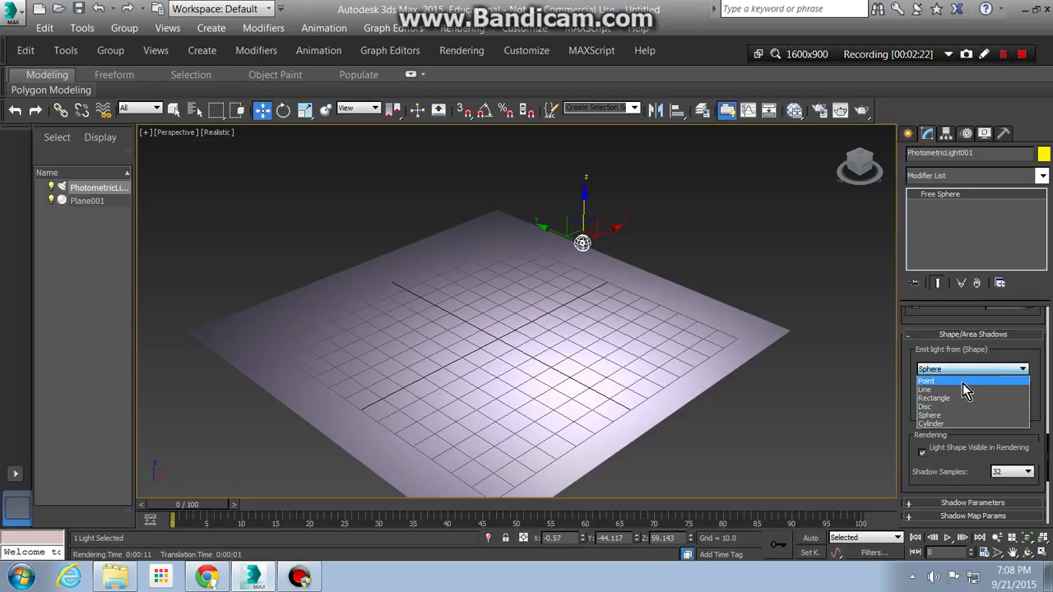
left_click(938, 382)
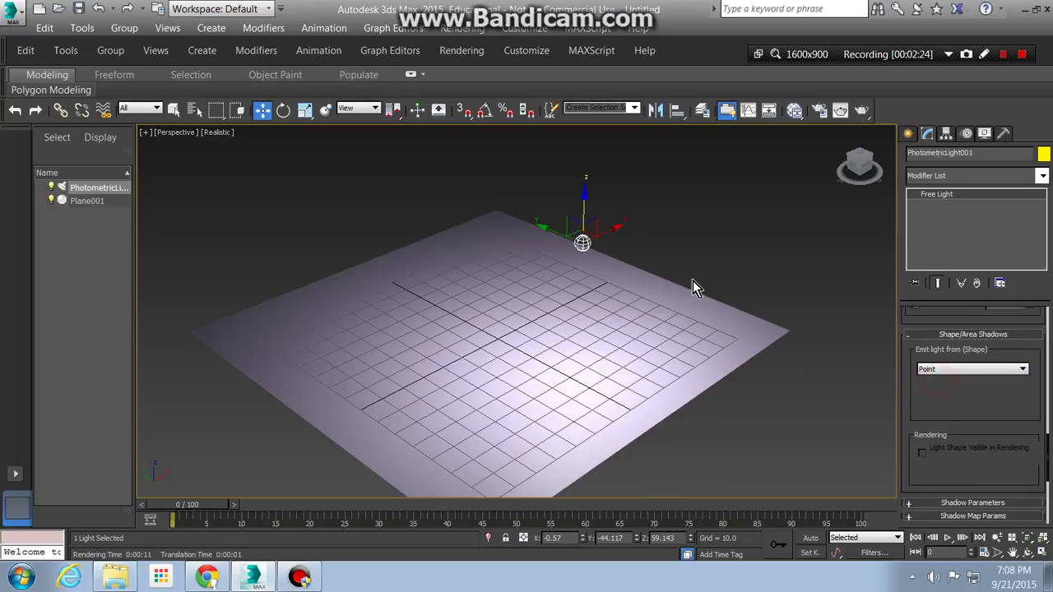
Step: Test render the perspective view with the light emitting from a Point, then close the frame and cancel the render
key("shift+q")
left_click(943, 93)
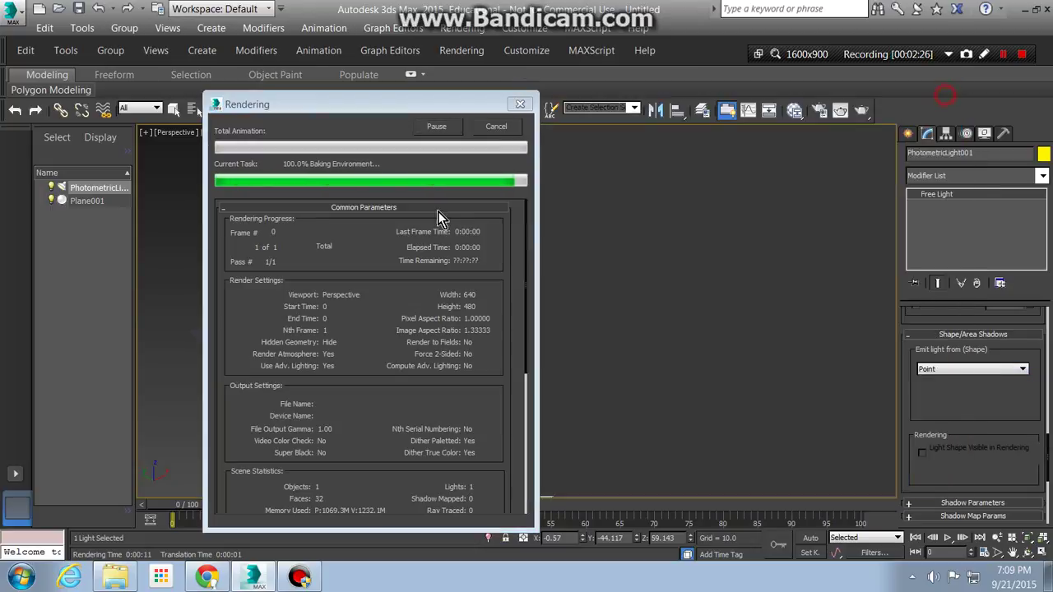
left_click(497, 128)
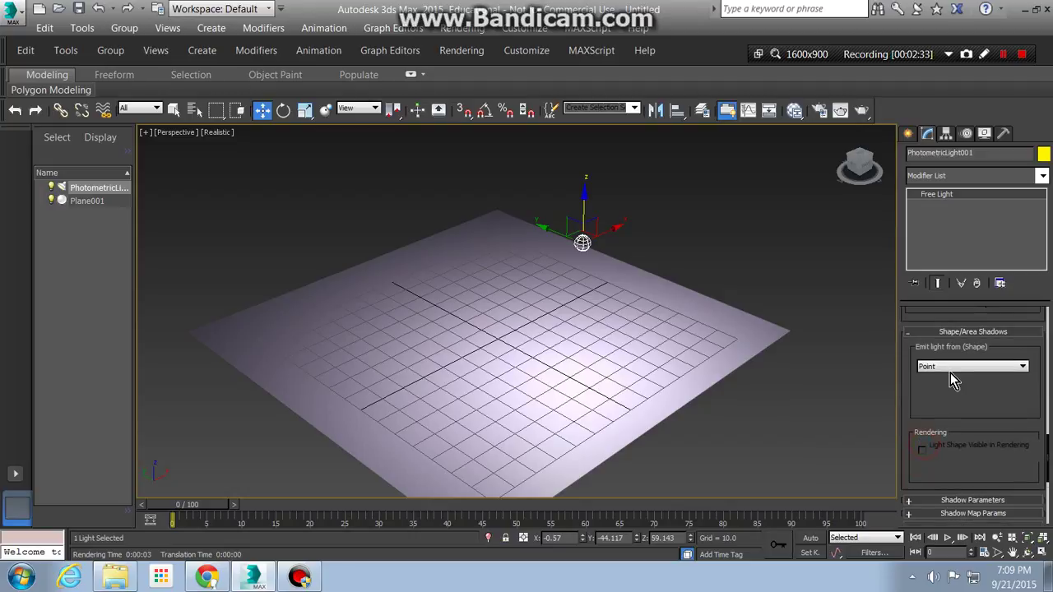
Step: Make the light emit from a Sphere shape again with Light Shape Visible in Rendering turned on
left_click(950, 369)
left_click(948, 410)
left_click(922, 451)
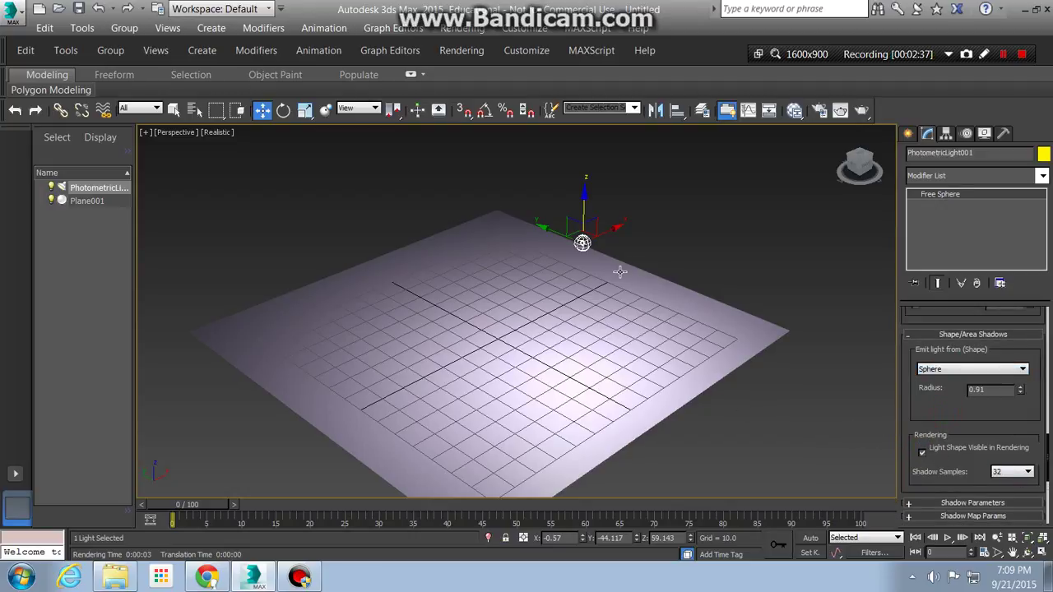
Step: Test render the perspective view with the visible sphere emitter, then close the frame and cancel the render
key("shift+q")
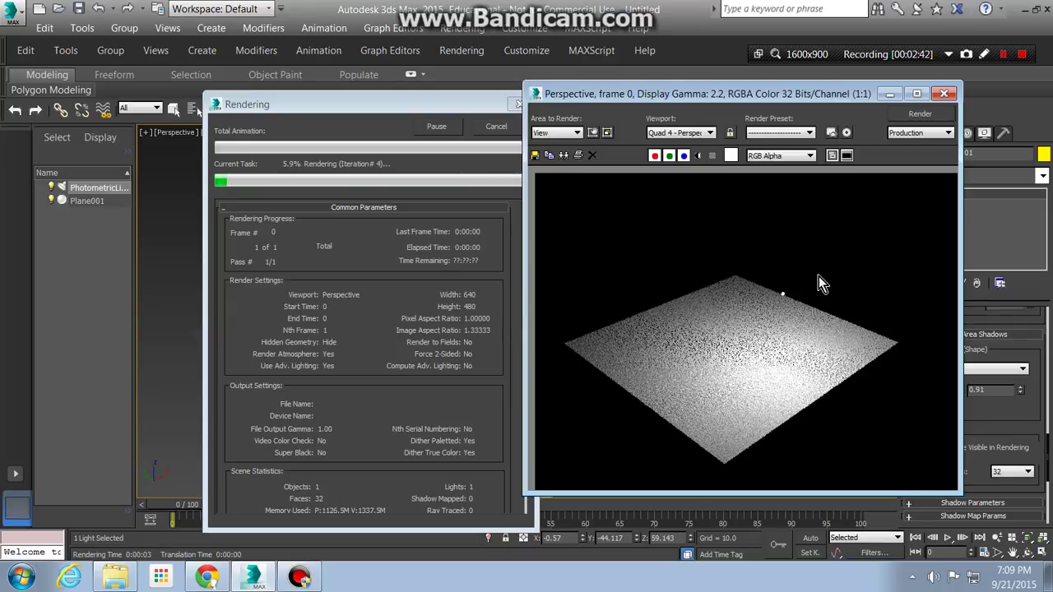
left_click(944, 93)
left_click(500, 126)
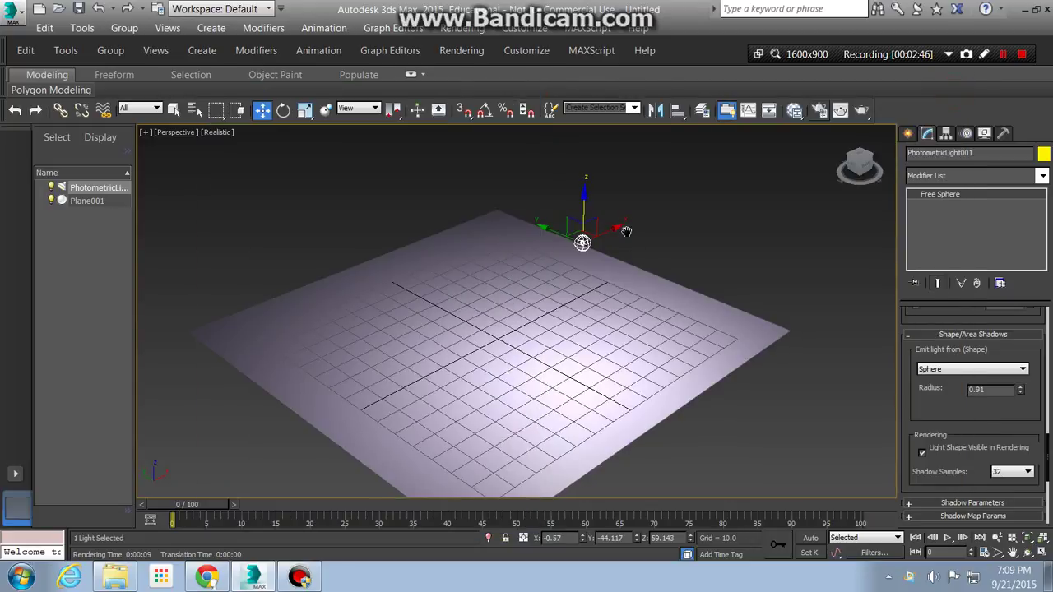
Step: Play the animation to frame 57 and test render a closer perspective view of the sphere light, then cancel the render
scroll(628, 231, "up", 5)
middle_click_drag(639, 262, 737, 186)
scroll(764, 189, "down", 4)
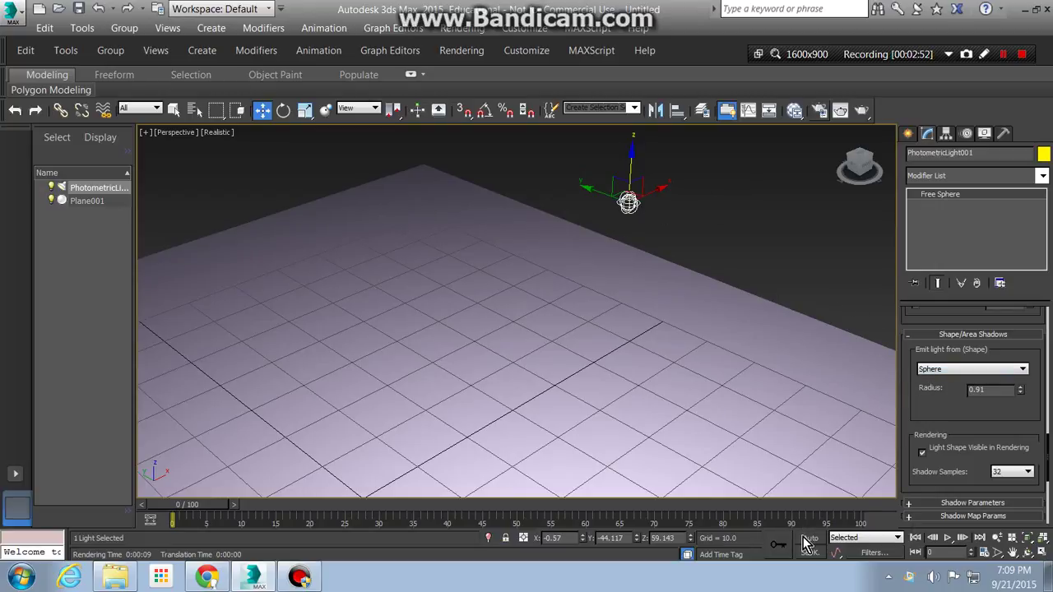
left_click(947, 537)
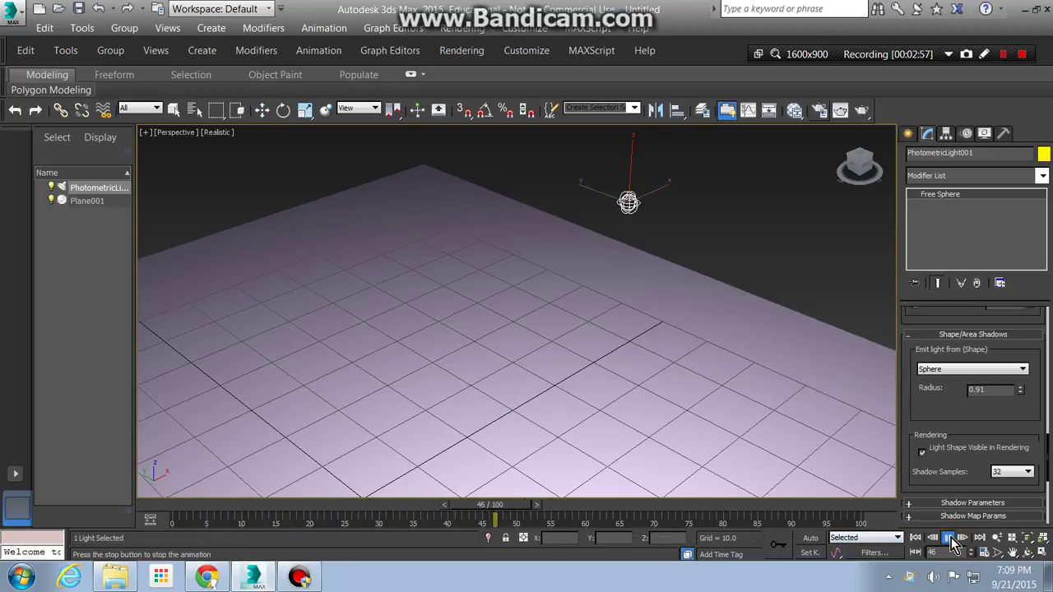
key("shift+q")
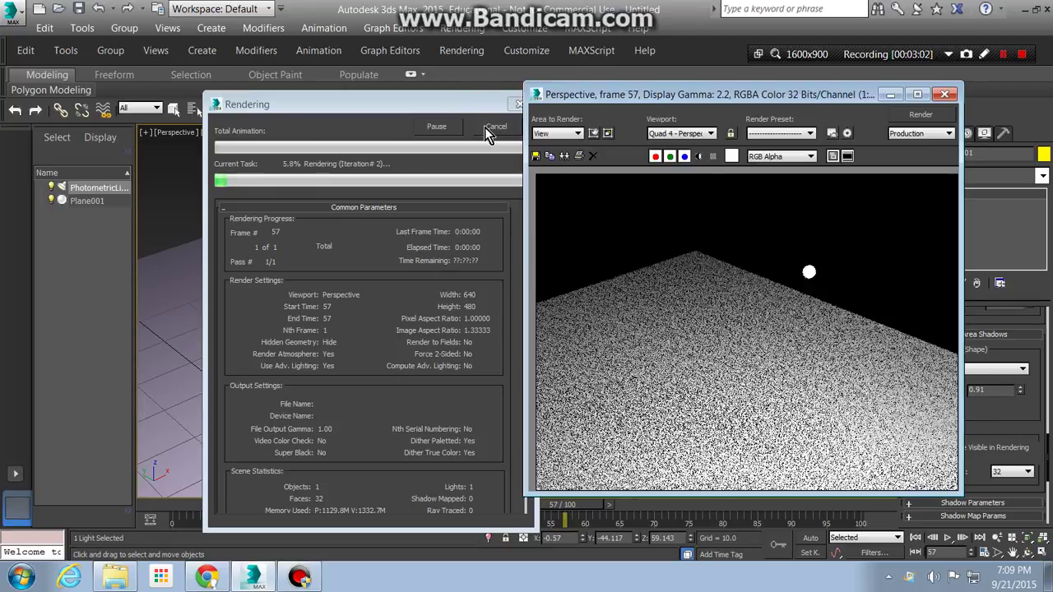
left_click(489, 129)
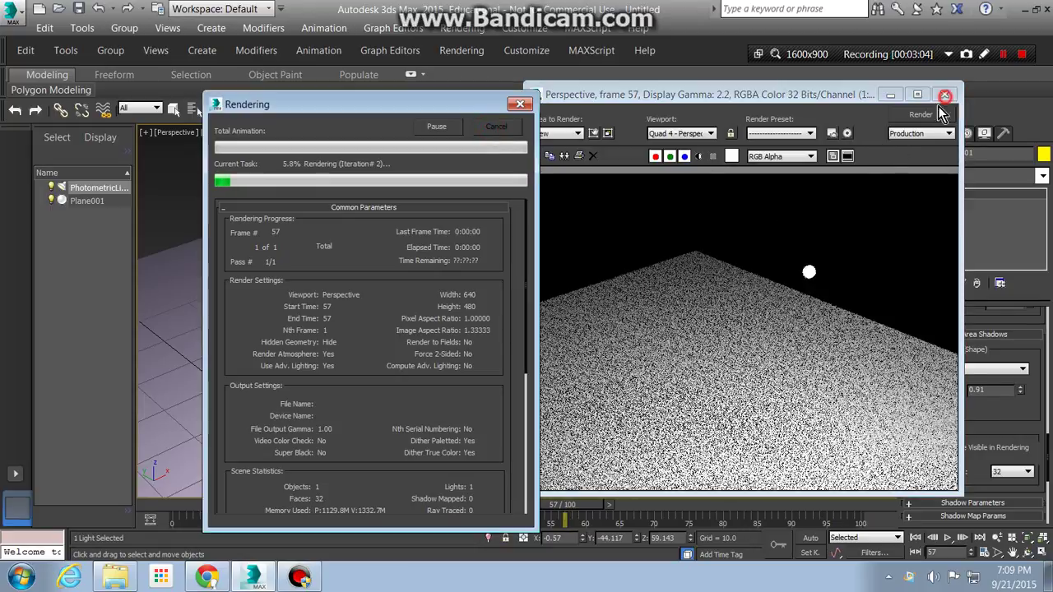
key("Escape")
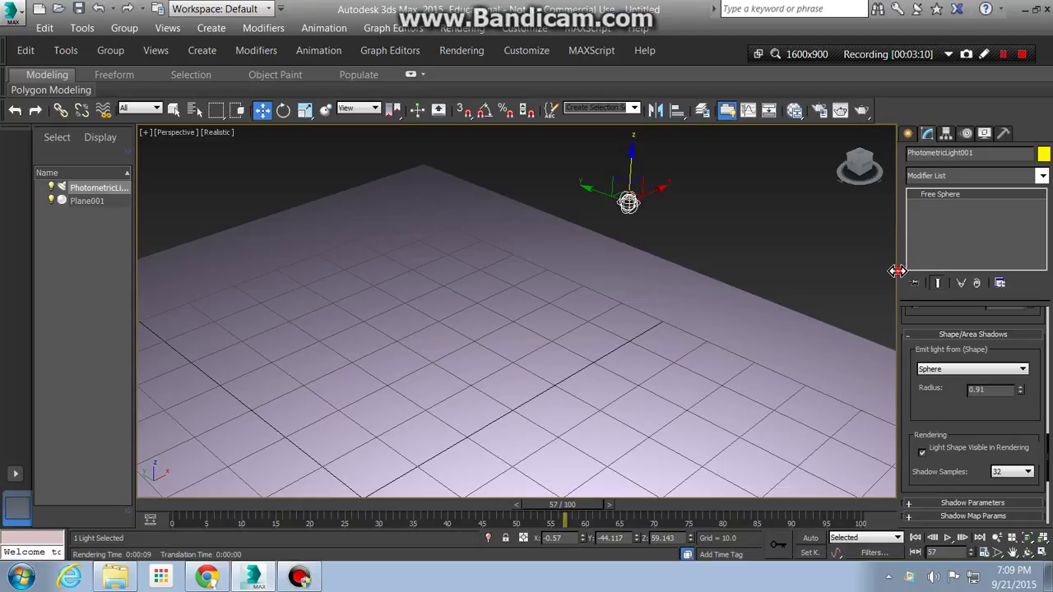
Step: Widen the command panel to two columns and set the light's Filter Color to a pale orange-yellow
left_click_drag(897, 269, 850, 271)
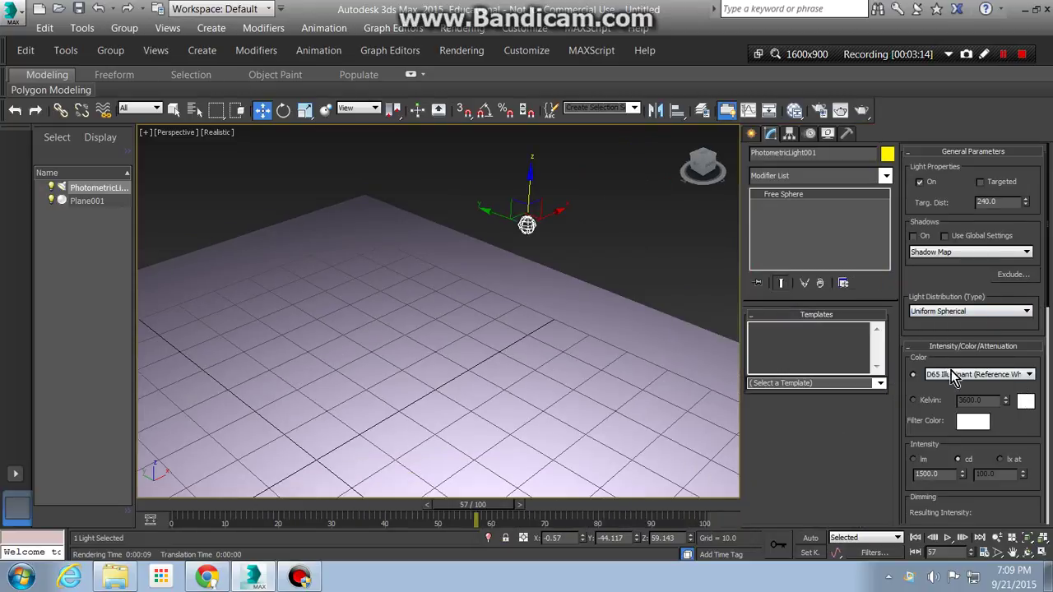
left_click(973, 422)
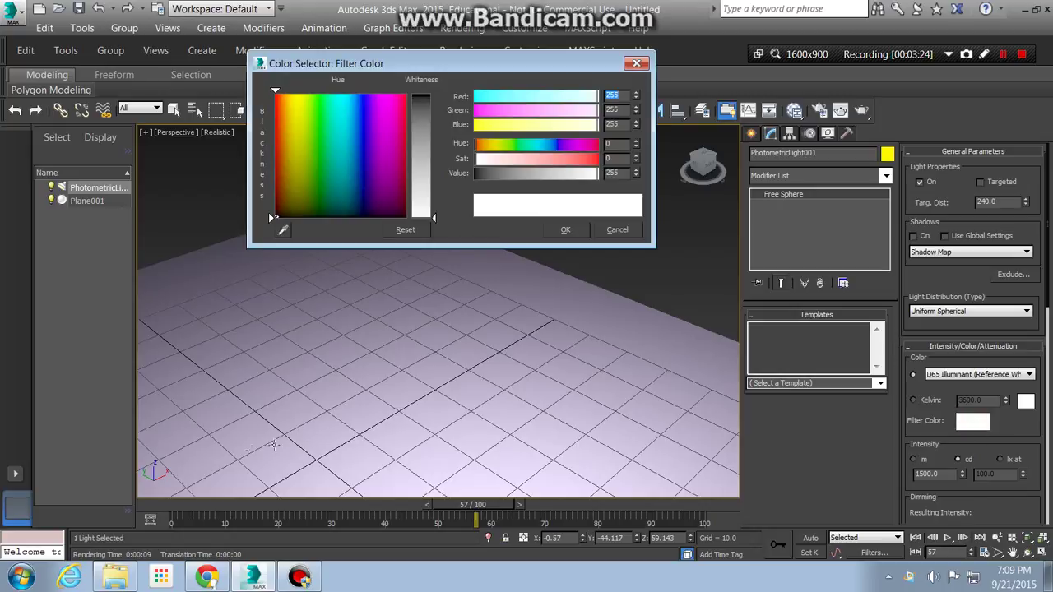
left_click(636, 63)
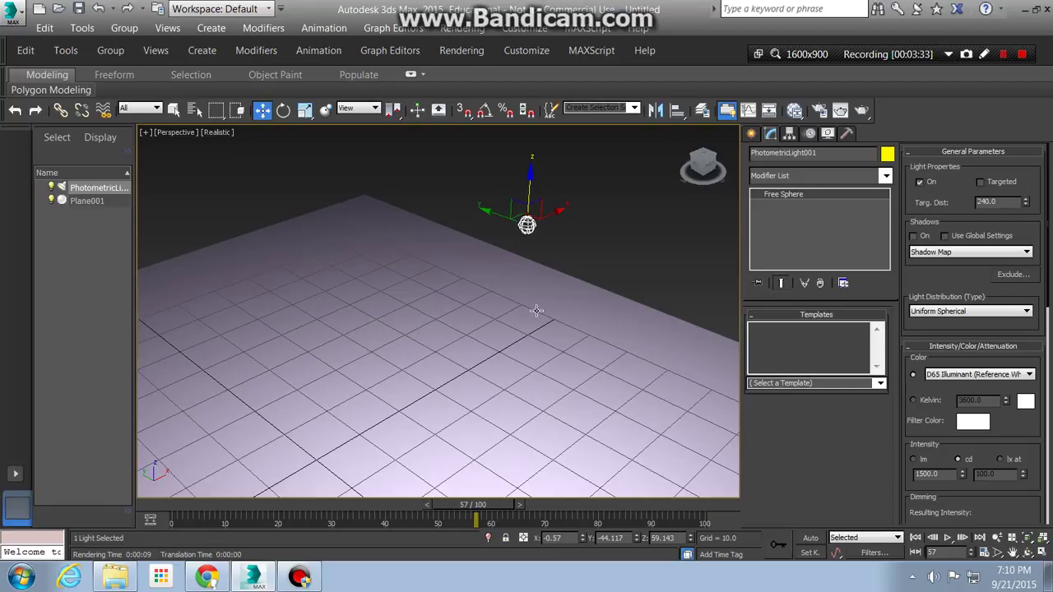
left_click(967, 424)
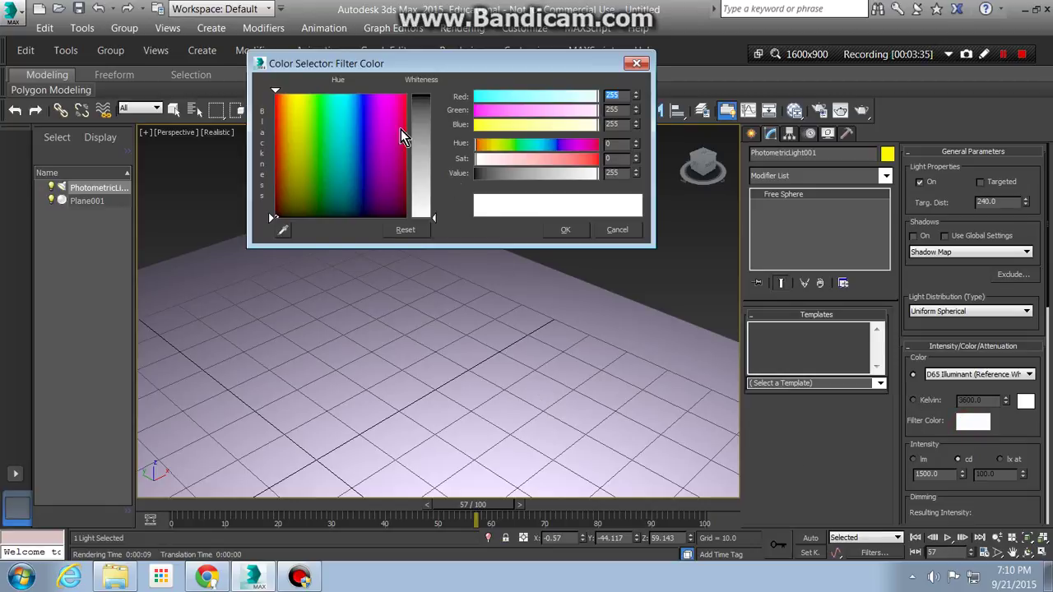
left_click_drag(300, 107, 284, 106)
left_click(420, 119)
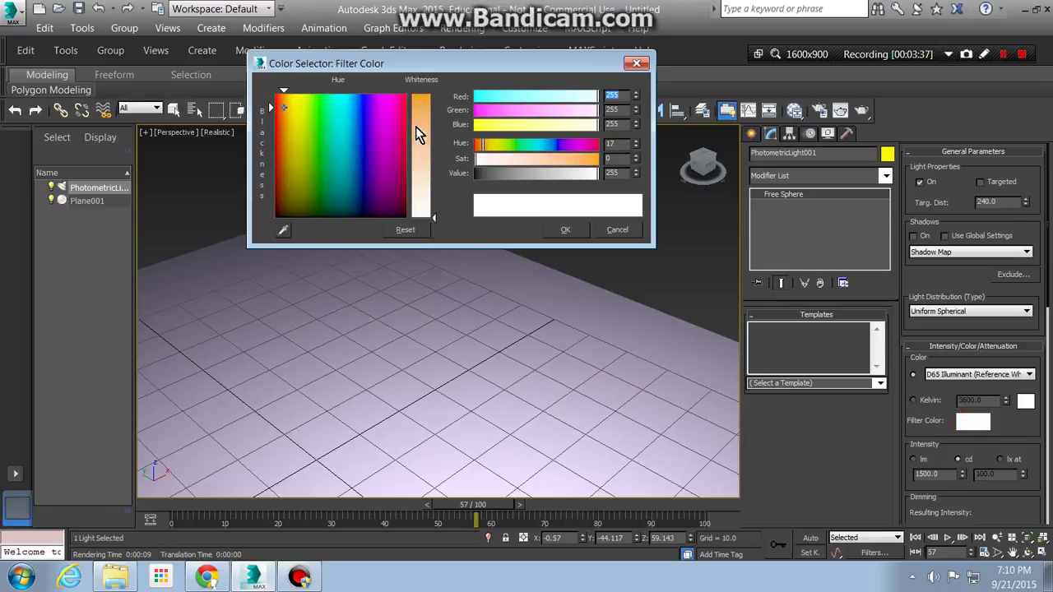
left_click(507, 124)
left_click_drag(589, 110, 567, 109)
left_click(566, 230)
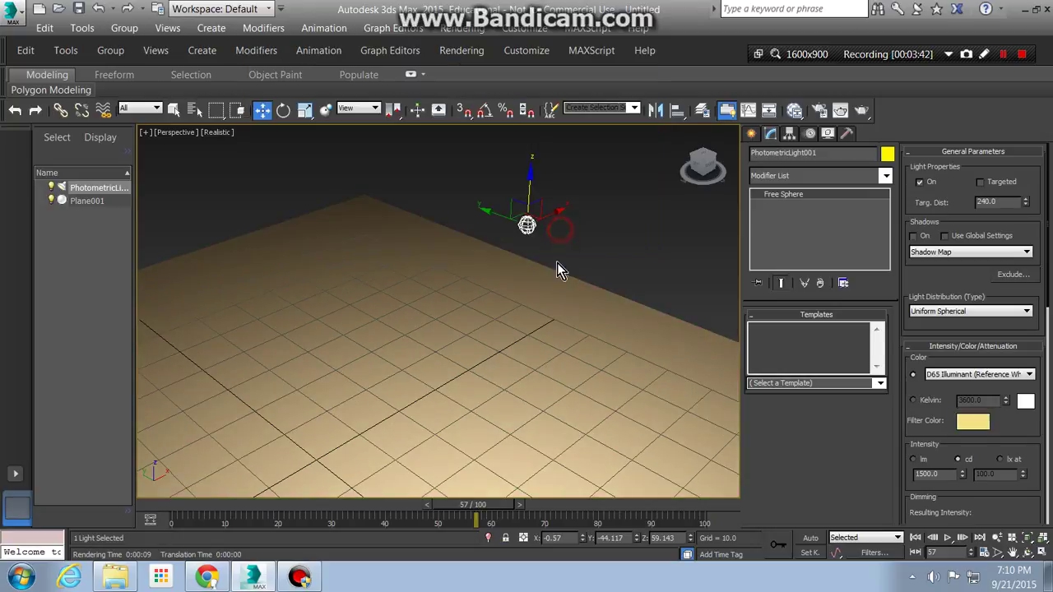
Step: Test render the perspective view with the tinted filter color, then close the frame and cancel the render
key("shift+q")
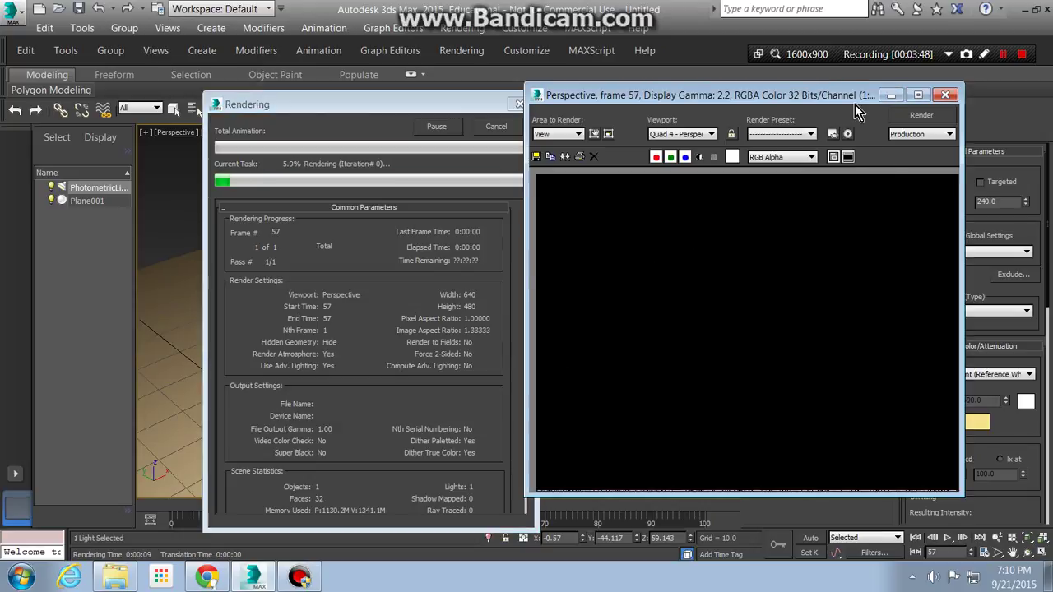
left_click(944, 95)
left_click(478, 127)
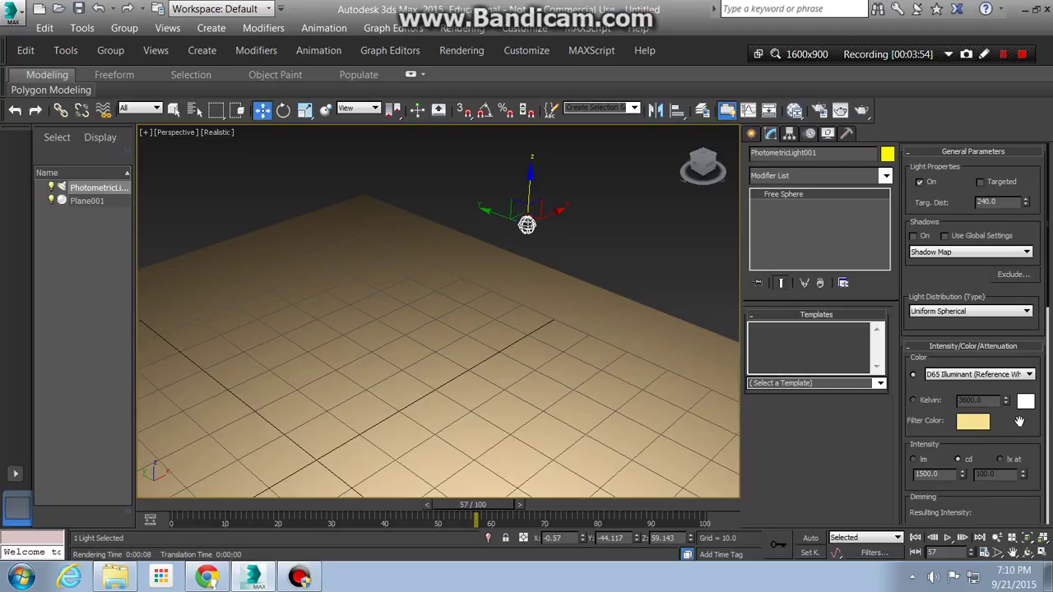
Step: Enable percentage dimming for the light, then return to frame 0 and turn on Auto Key
left_click_drag(940, 436, 929, 264)
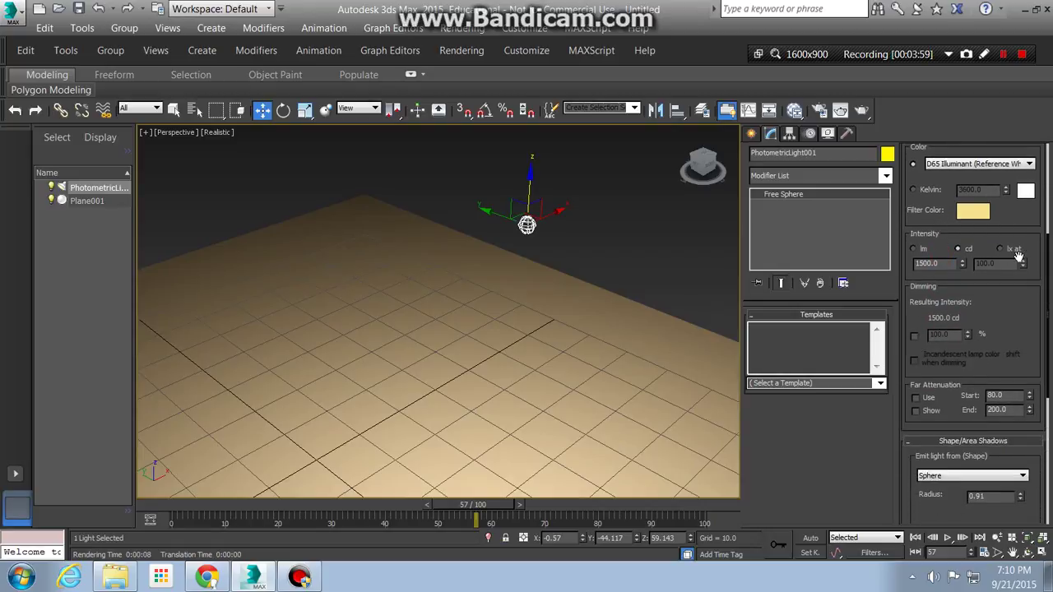
left_click(914, 338)
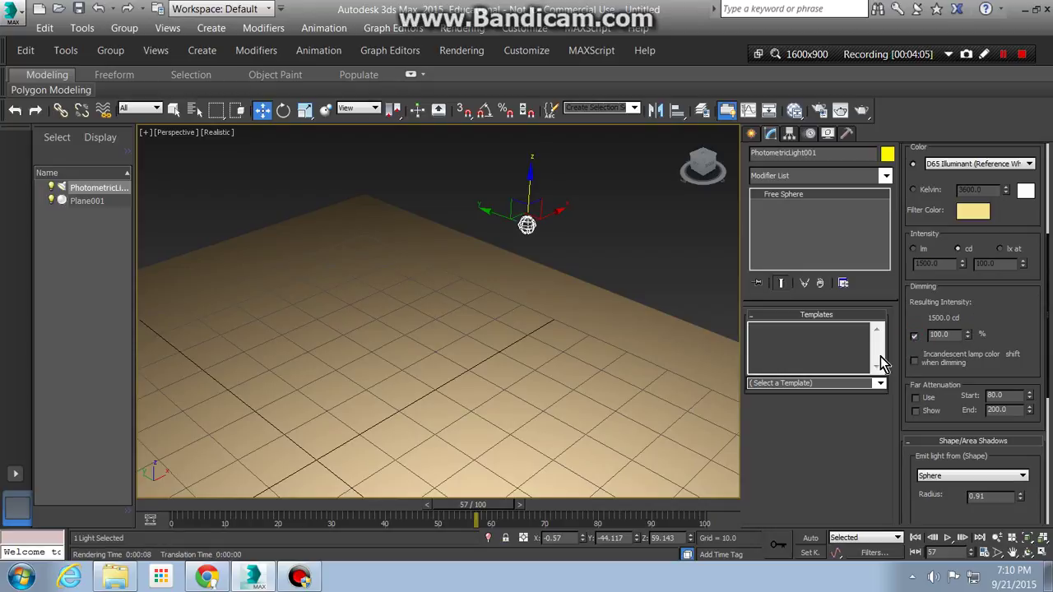
left_click(916, 537)
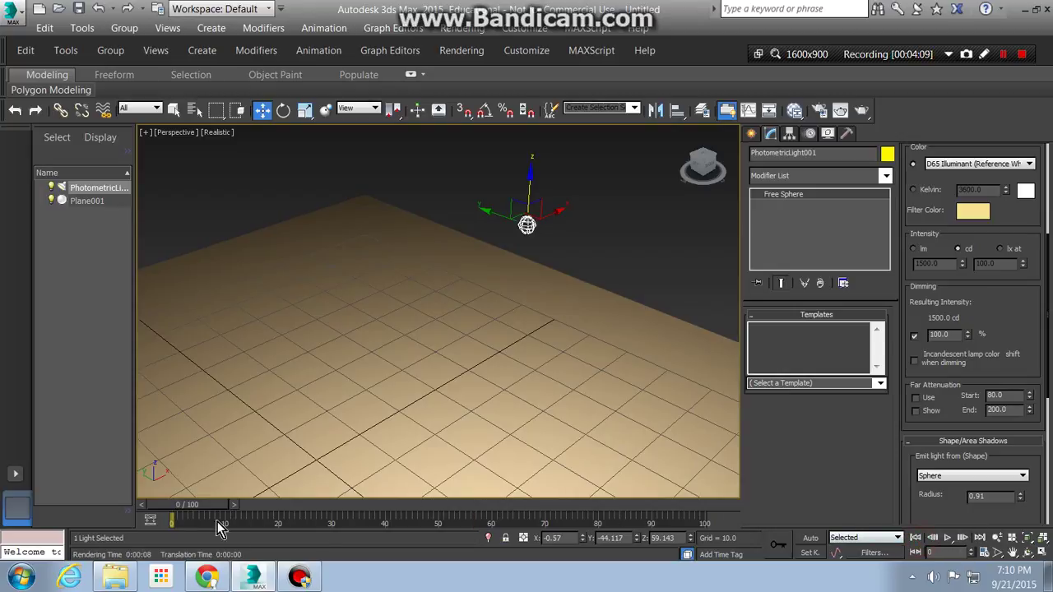
left_click(811, 539)
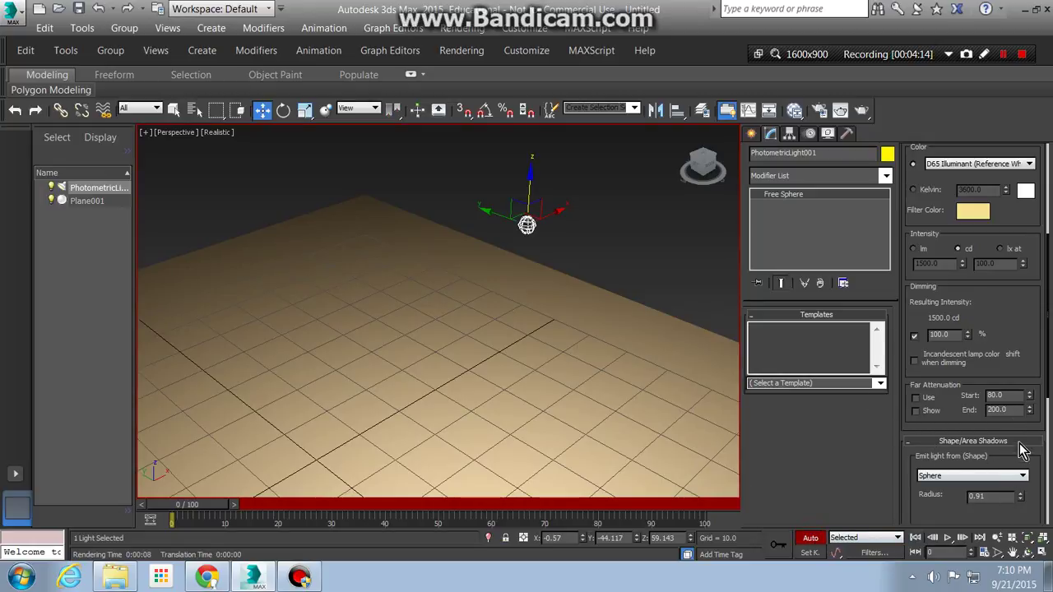
Step: Key the light's dimming percentage at 100 on frame 0, 44 on frame 4 and 109.12 on frame 13
left_click_drag(968, 338, 962, 341)
double_click(947, 336)
type("100")
key("Return")
left_click_drag(208, 510, 226, 509)
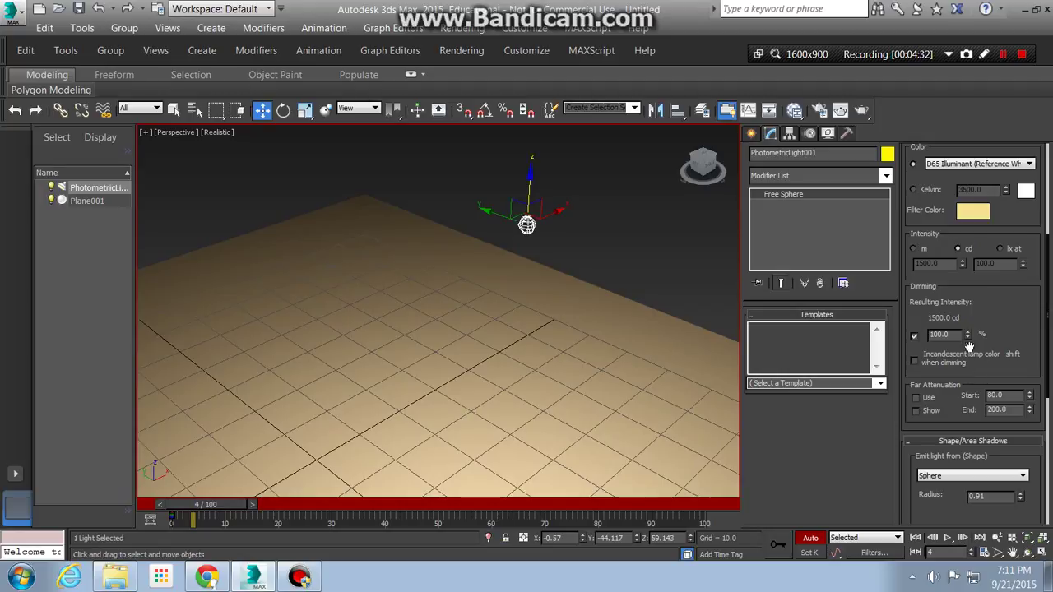
left_click_drag(968, 337, 968, 461)
left_click(240, 523)
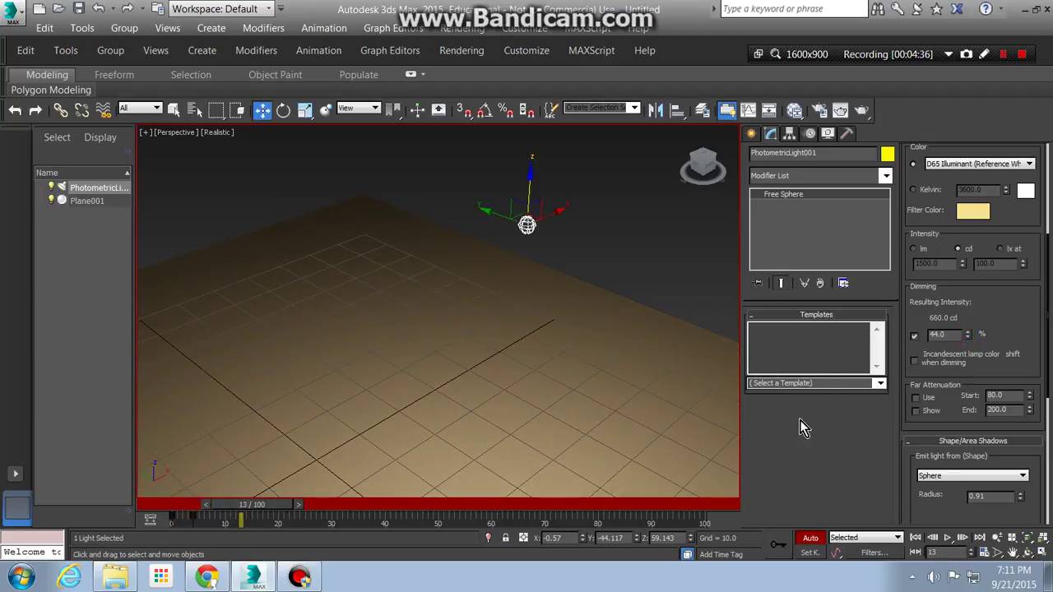
left_click_drag(968, 334, 960, 232)
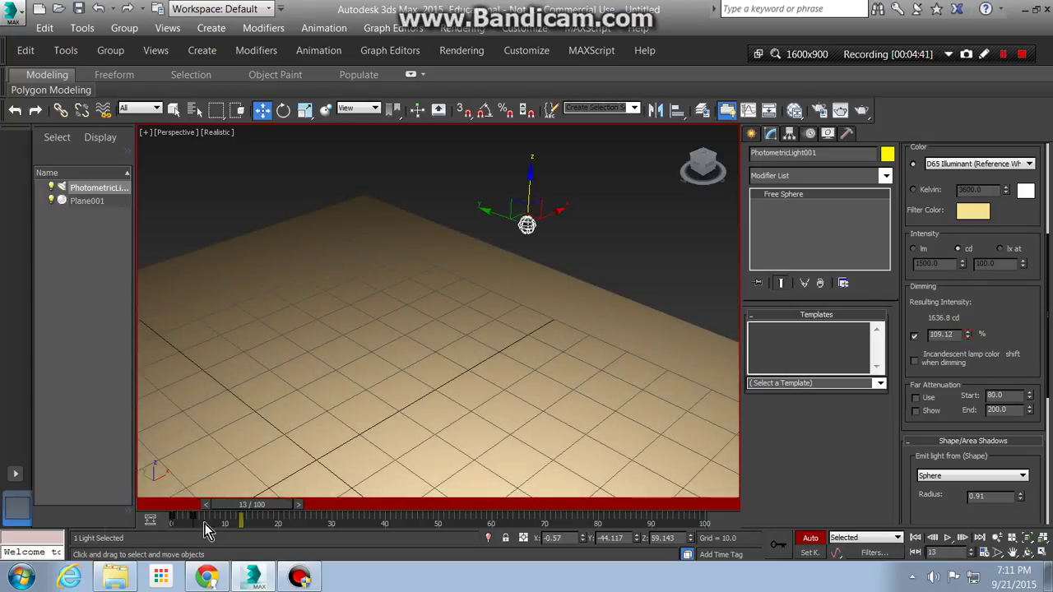
Step: Key alternating lower and higher dimming percentages along the rest of the timeline, ending with 82.818 at frame 100
left_click_drag(234, 510, 265, 510)
key("w")
left_click_drag(968, 338, 948, 393)
left_click_drag(284, 514, 330, 507)
left_click_drag(968, 333, 955, 214)
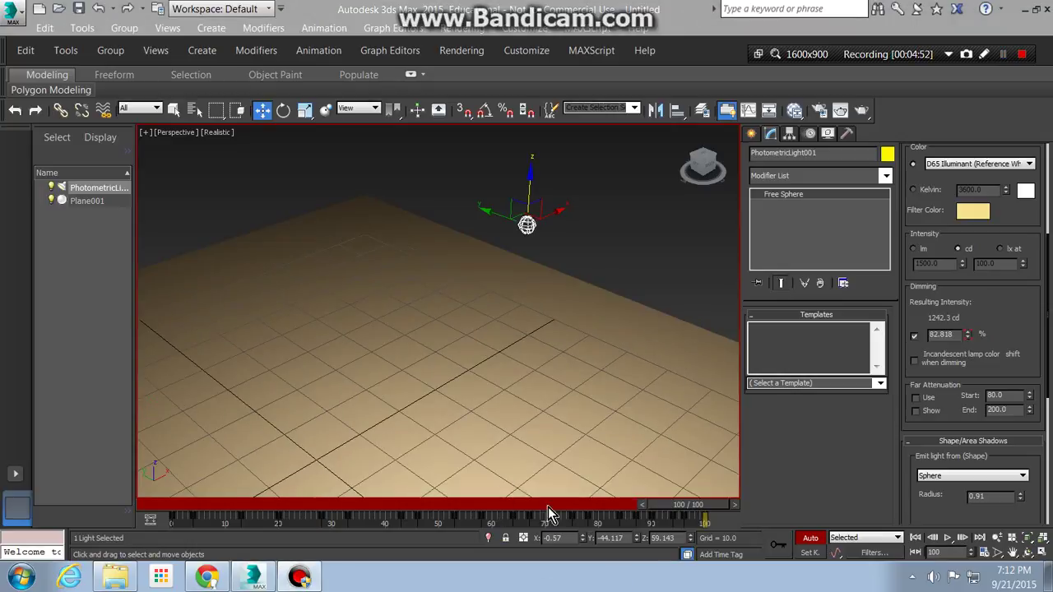
Step: Play back the flickering light animation, then return to frame 0 and turn off Auto Key
left_click(947, 538)
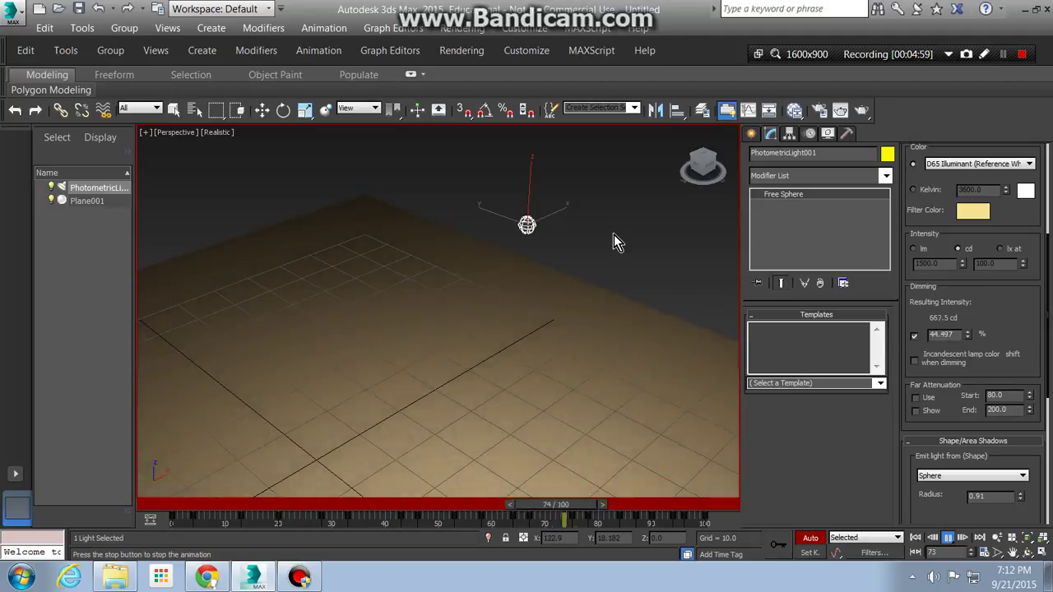
left_click(915, 537)
left_click(810, 538)
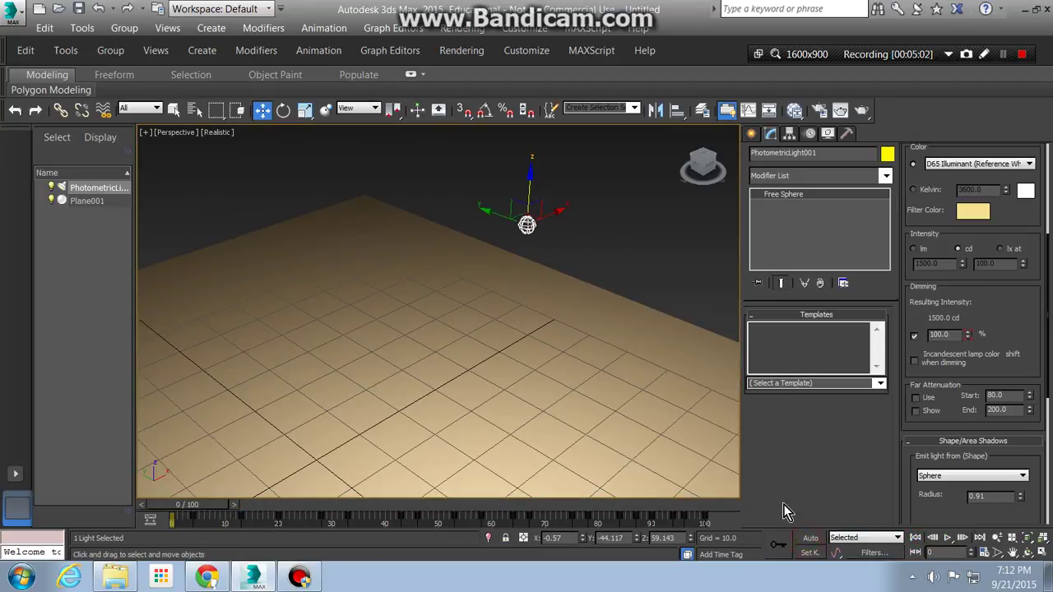
Step: Open the Curve Editor, enlarge its window and display the light object's Multiplier curve
left_click(397, 32)
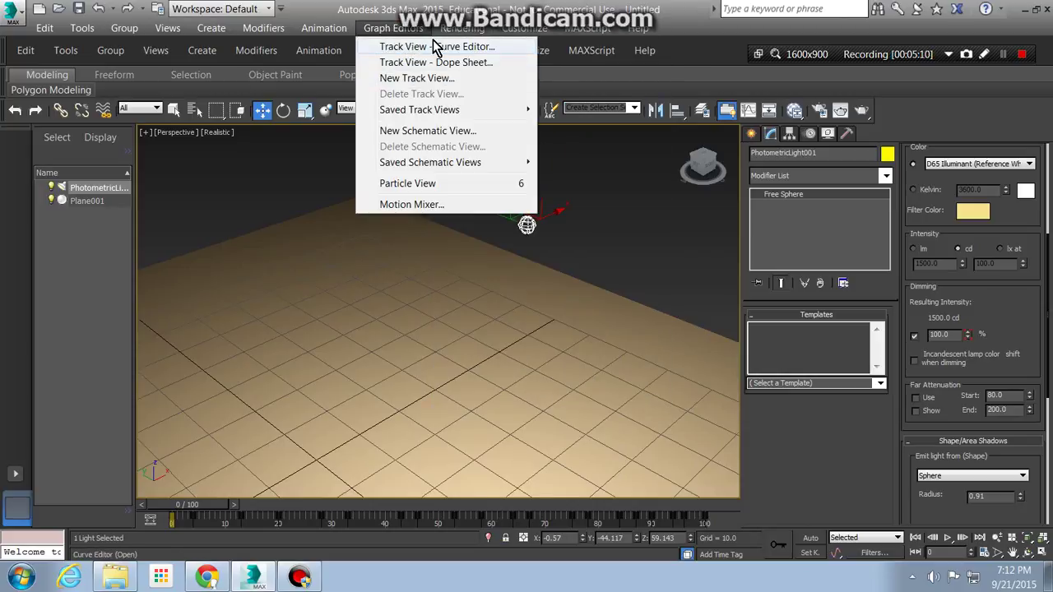
left_click(478, 49)
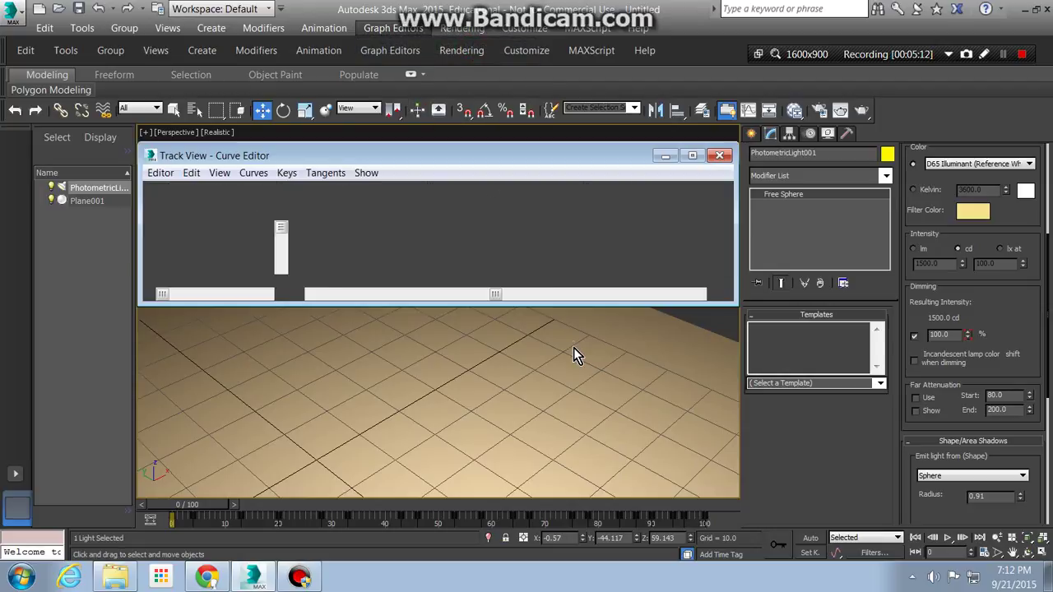
left_click_drag(604, 301, 620, 491)
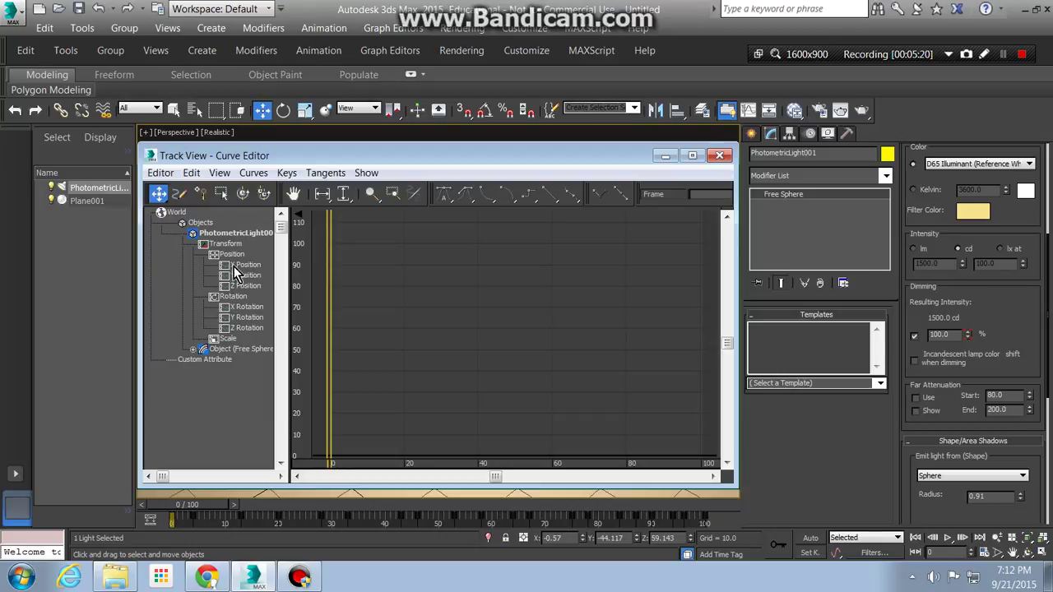
left_click(193, 349)
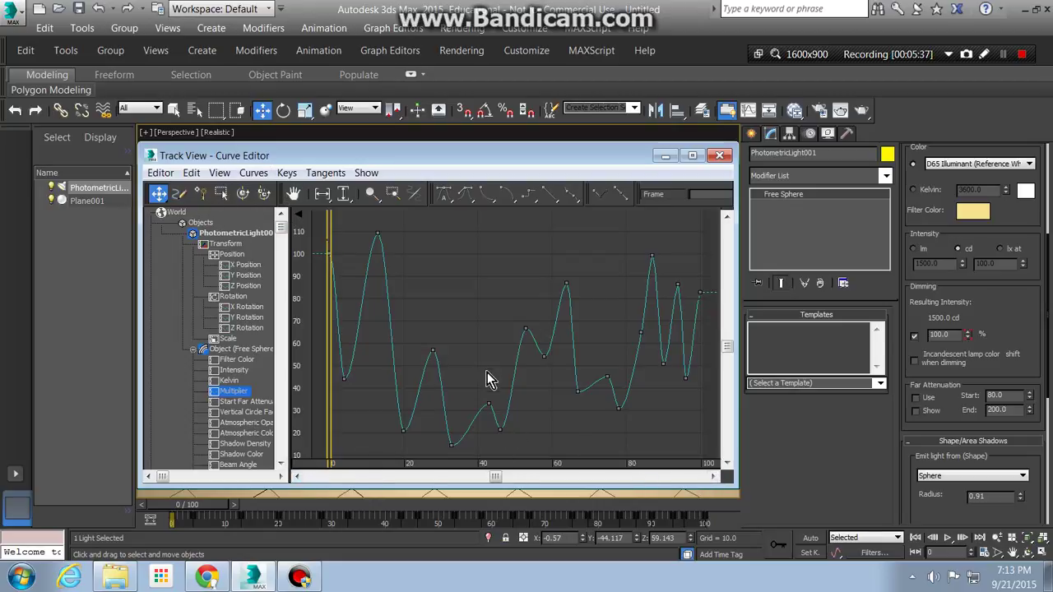
Step: Reshape the Multiplier curve: raise the key near frame 42 to about 85, lower the frame 64 key to about 36, and adjust the frame 87 tangent
left_click_drag(473, 401, 484, 289)
left_click(566, 282)
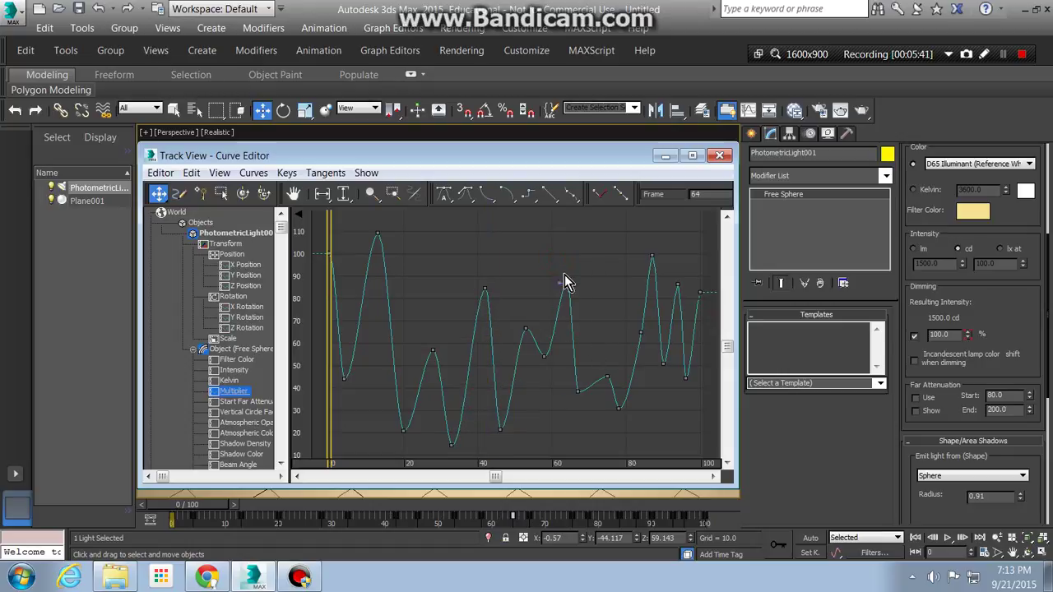
left_click_drag(567, 285, 559, 398)
left_click_drag(589, 235, 672, 323)
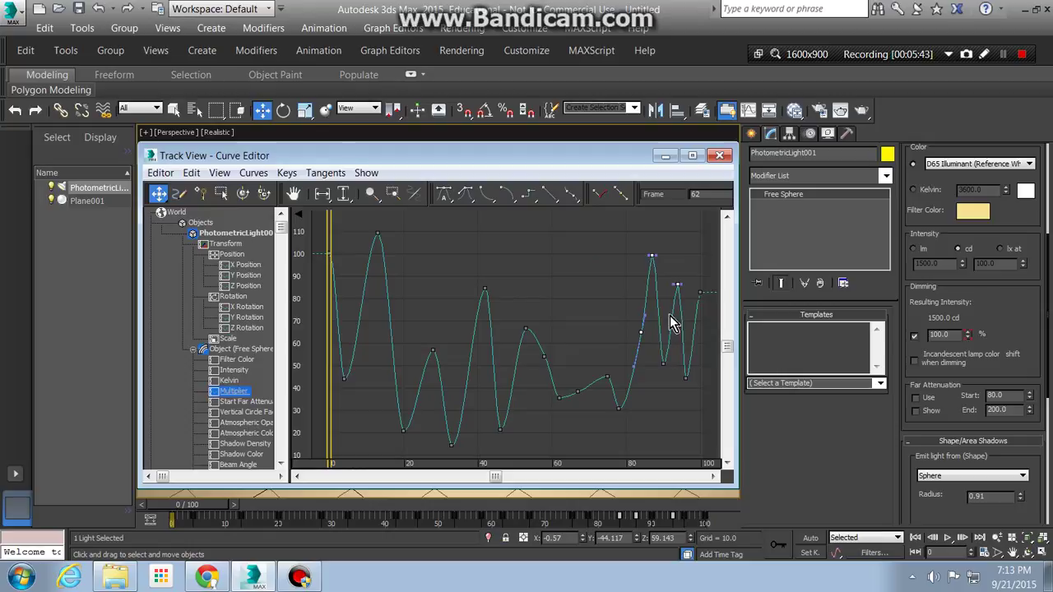
left_click(652, 256)
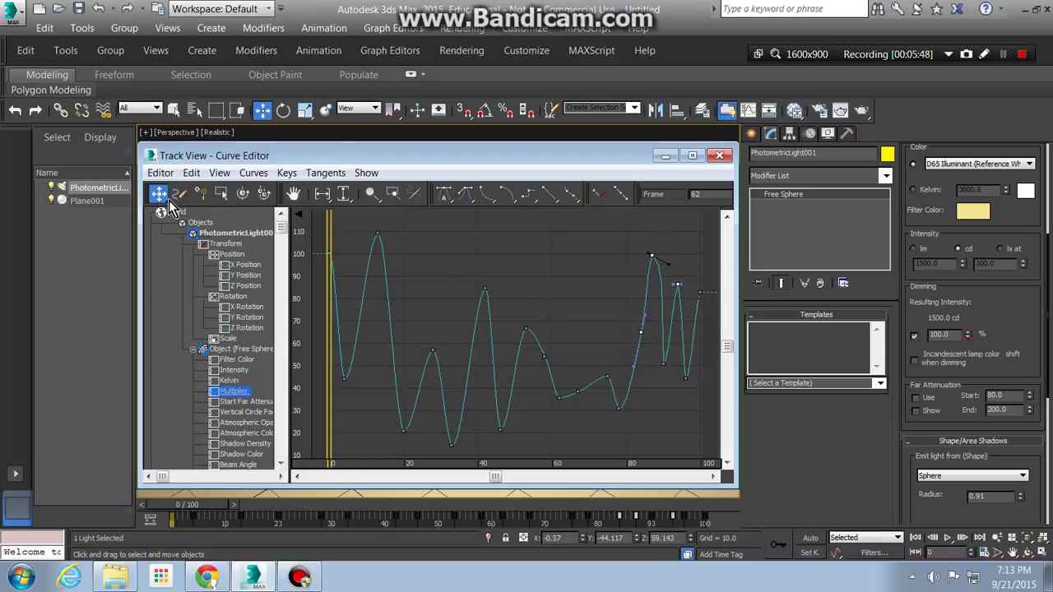
Step: Move the selected Multiplier keys near frames 84, 87 and 93 one frame earlier and down by about 30
left_click(294, 193)
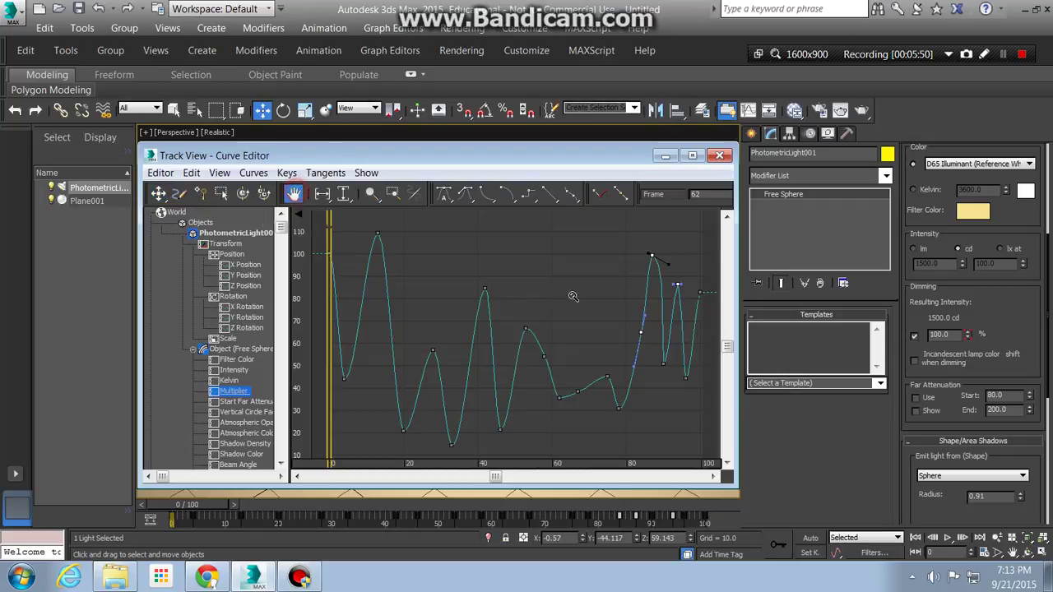
left_click(158, 193)
left_click_drag(640, 332, 639, 401)
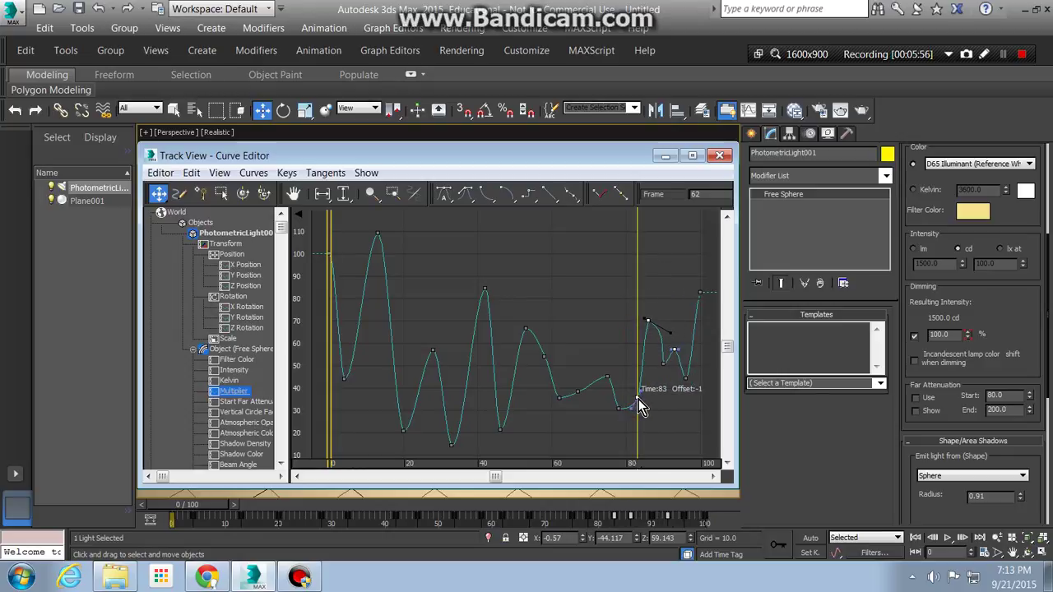
Step: Lower the frame 13 key to about 78 at frame 14 and pull the tangents of the keys near frames 14, 28, 42 and 53 steeply upward
left_click(358, 223)
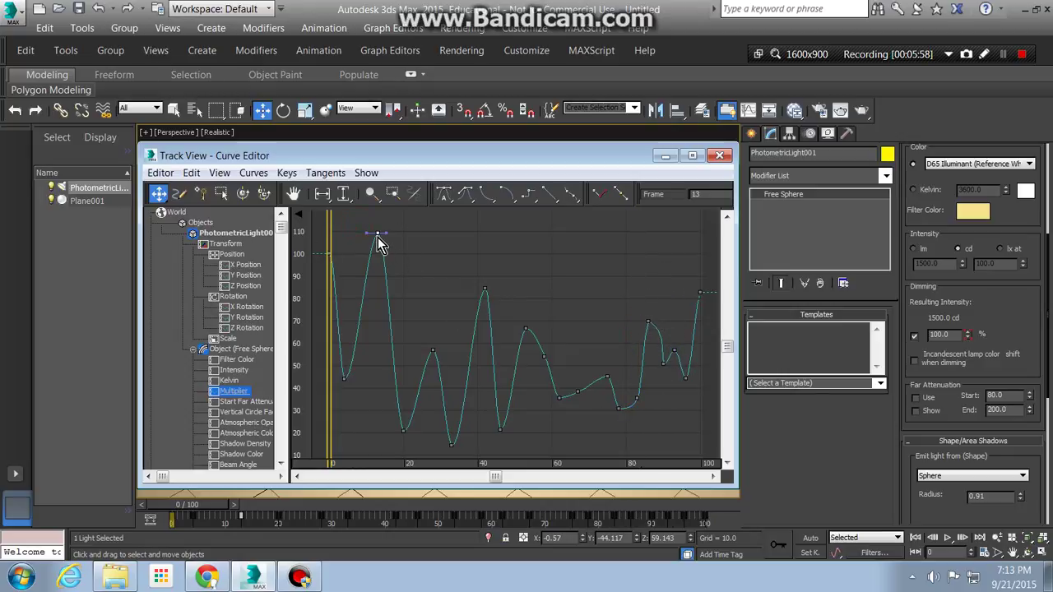
left_click_drag(376, 233, 442, 200)
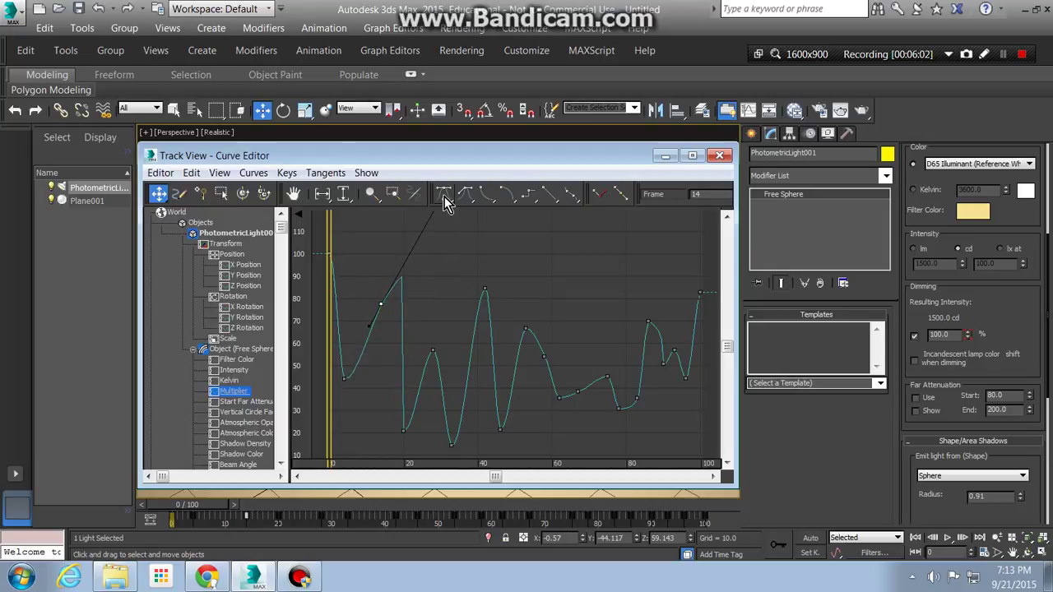
left_click_drag(443, 375, 479, 248)
left_click(485, 290)
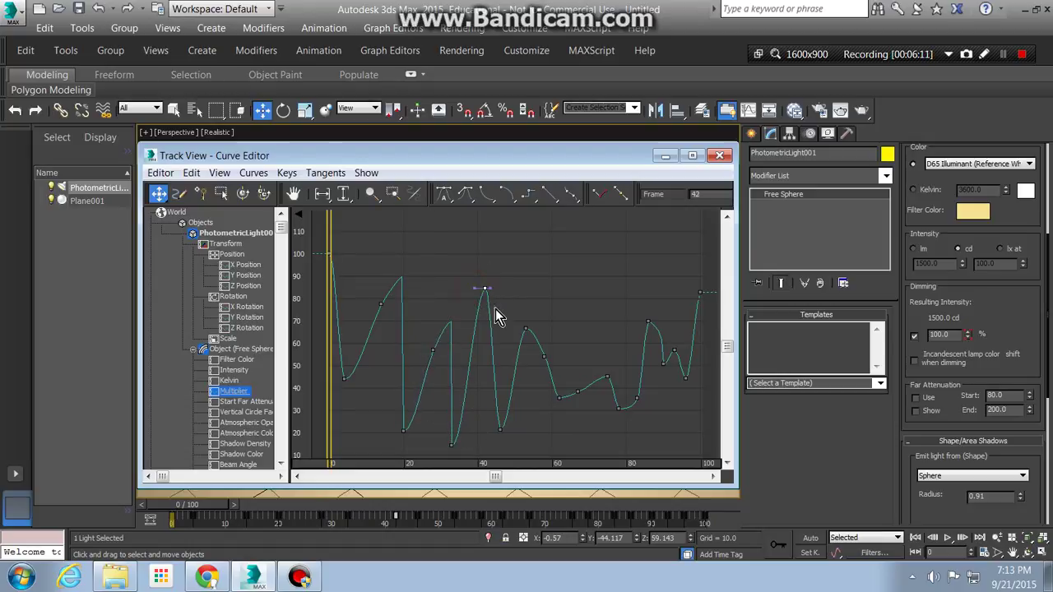
left_click_drag(494, 289, 519, 239)
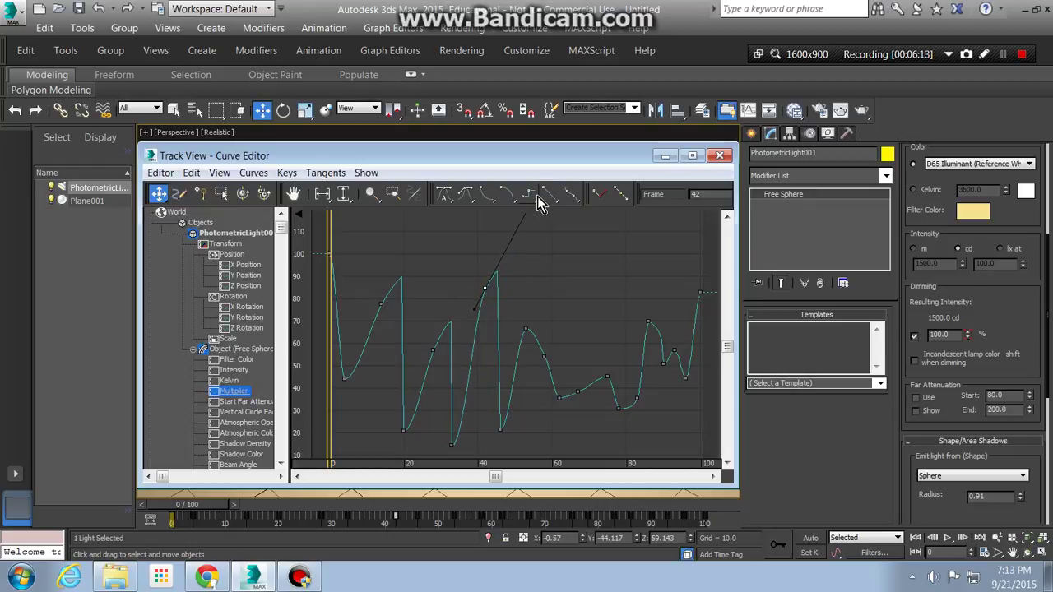
left_click(521, 327)
left_click_drag(531, 328, 590, 230)
Step: Close the Curve Editor, play back the reshaped flicker animation and return to frame 0
left_click(719, 155)
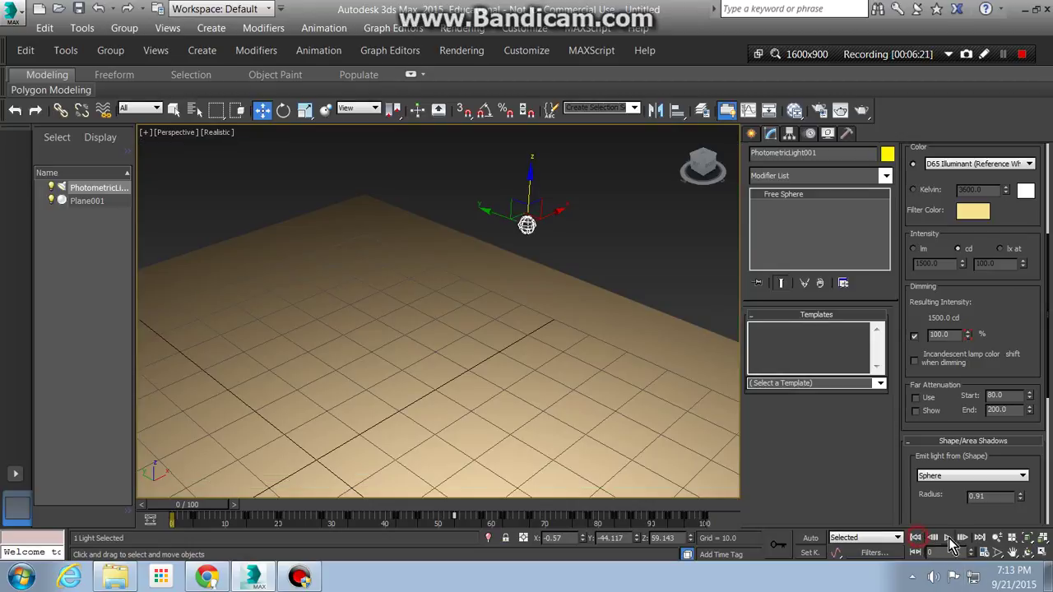
left_click(948, 538)
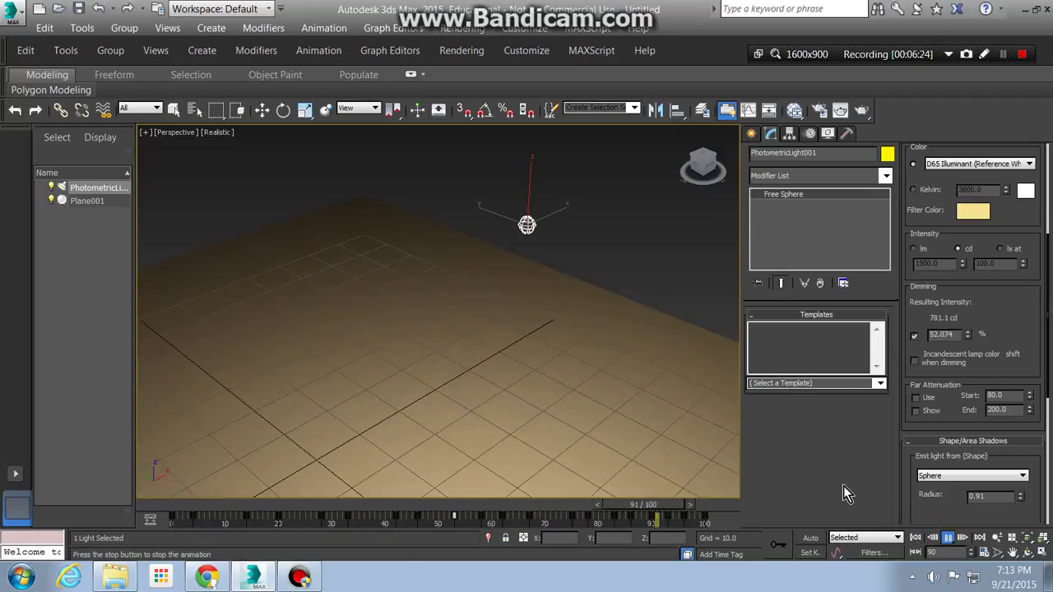
left_click(915, 540)
key("w")
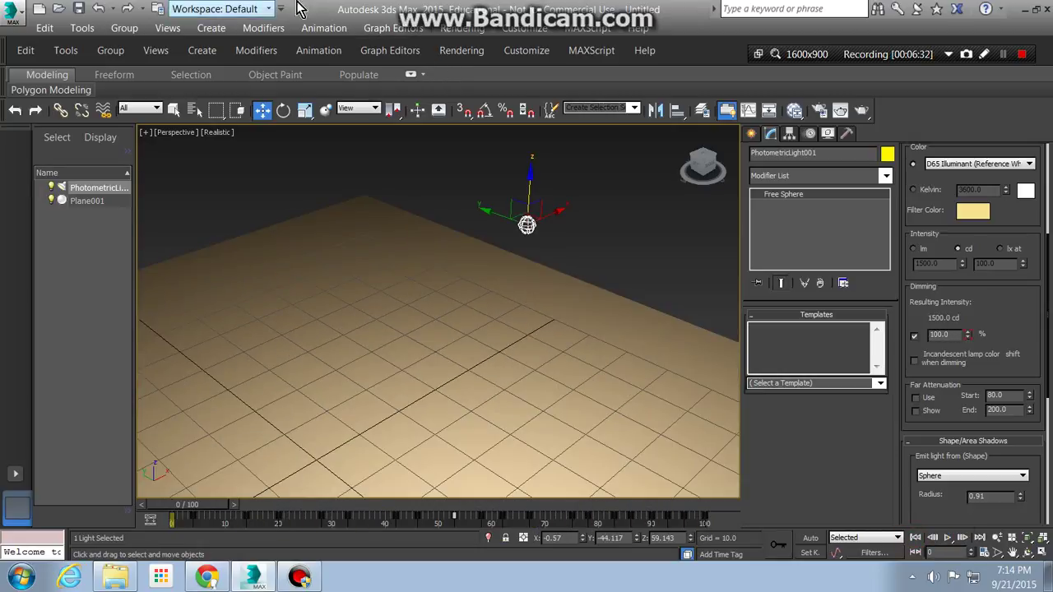
Step: Reopen the Curve Editor, move its window off the light, and expand the light object to show its Multiplier curve
left_click(395, 58)
mouse_move(403, 76)
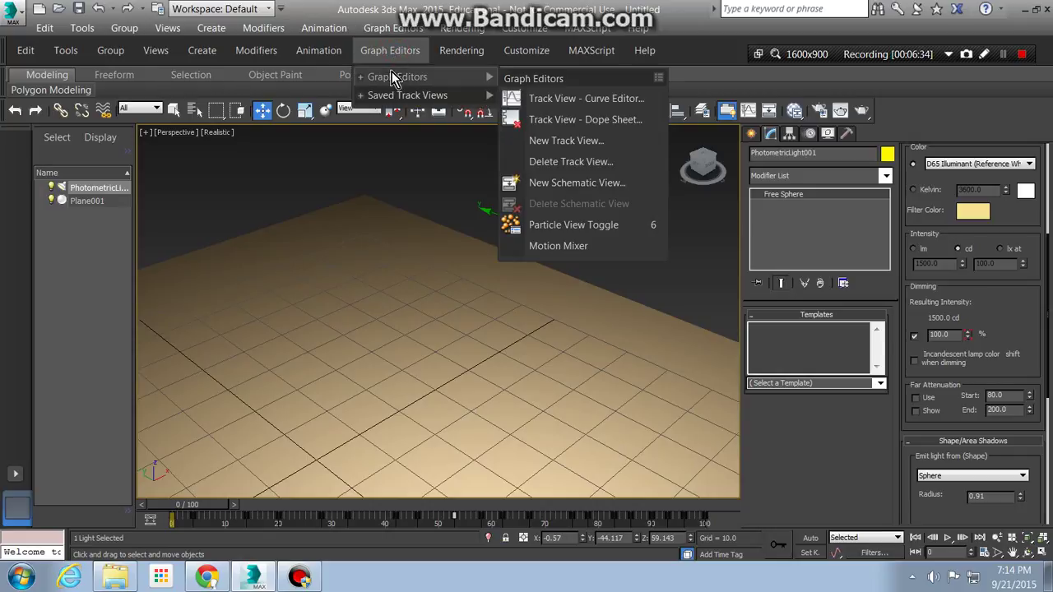
left_click(576, 99)
mouse_move(432, 157)
left_mouse_down()
mouse_move(599, 157)
mouse_move(697, 116)
left_mouse_up()
left_click(478, 311)
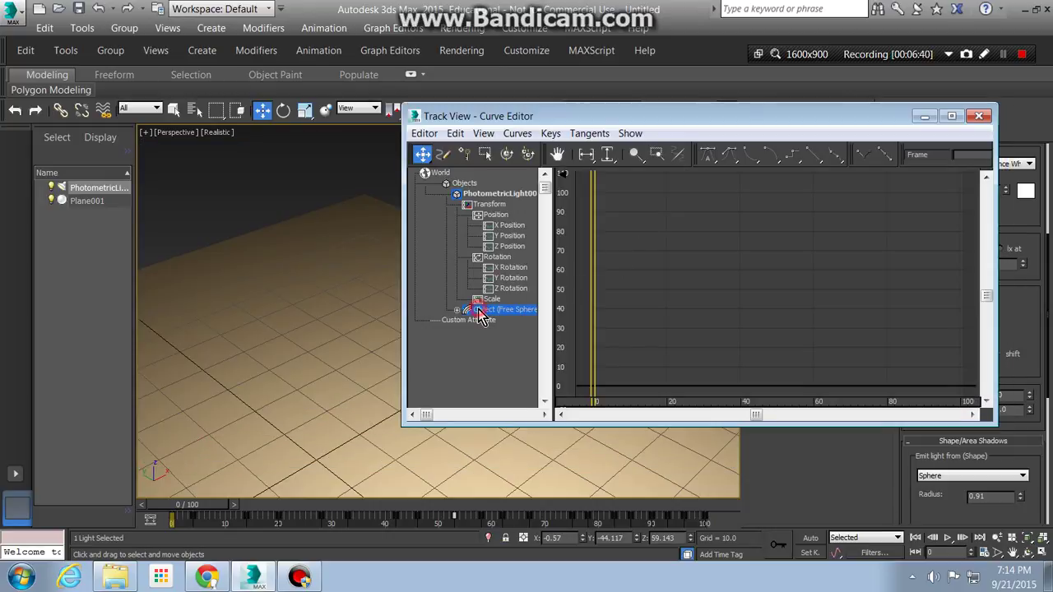
left_click(456, 311)
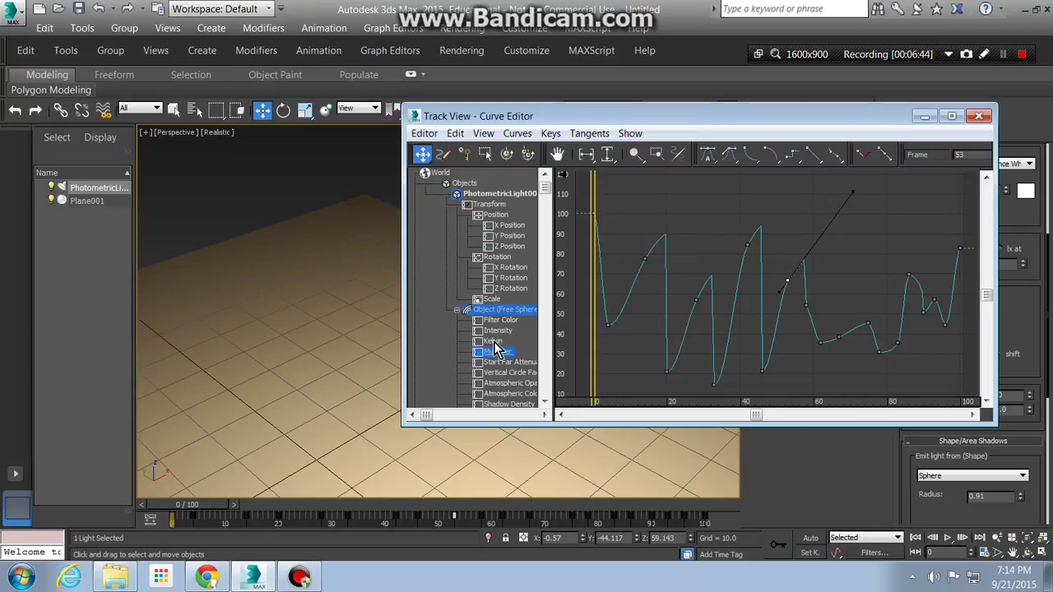
Step: Replace the Multiplier key at frame 14 with a new key at frame 13 raised to about 95
left_click(644, 259)
key("Delete")
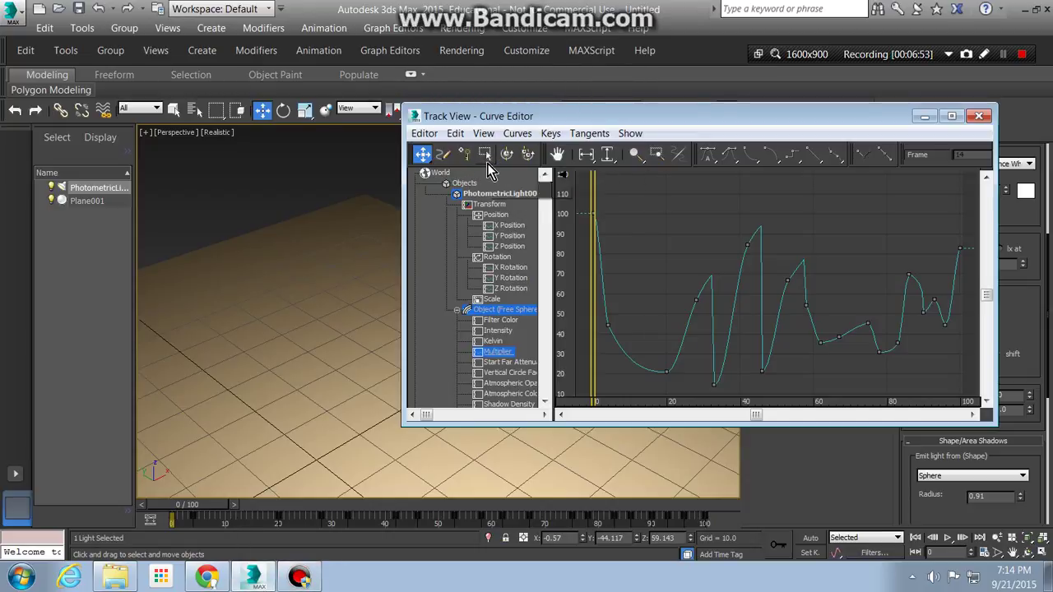
left_click(463, 154)
left_click(641, 365)
left_click(422, 154)
left_click_drag(642, 366, 642, 225)
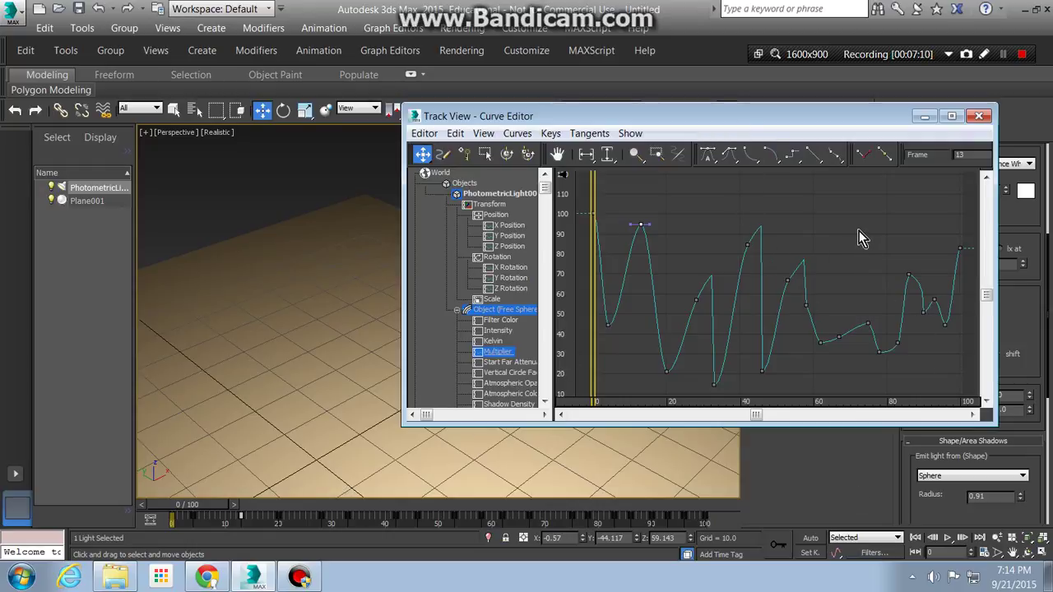
Step: Close the Curve Editor and delete the light's timeline keys between about frames 16 and 63, keeping the light selected
left_click(979, 119)
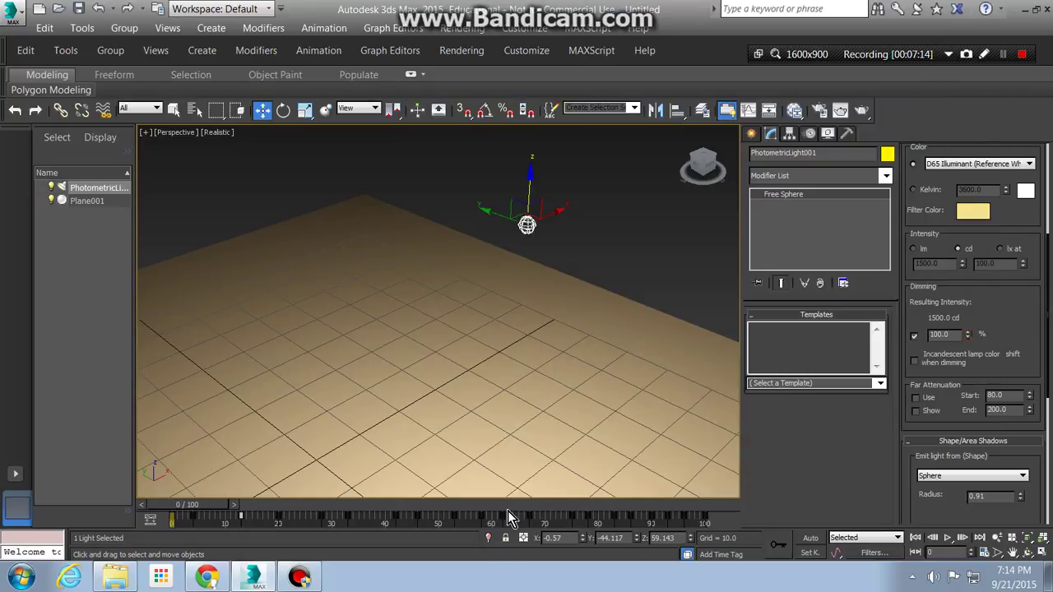
left_click_drag(508, 518, 258, 515)
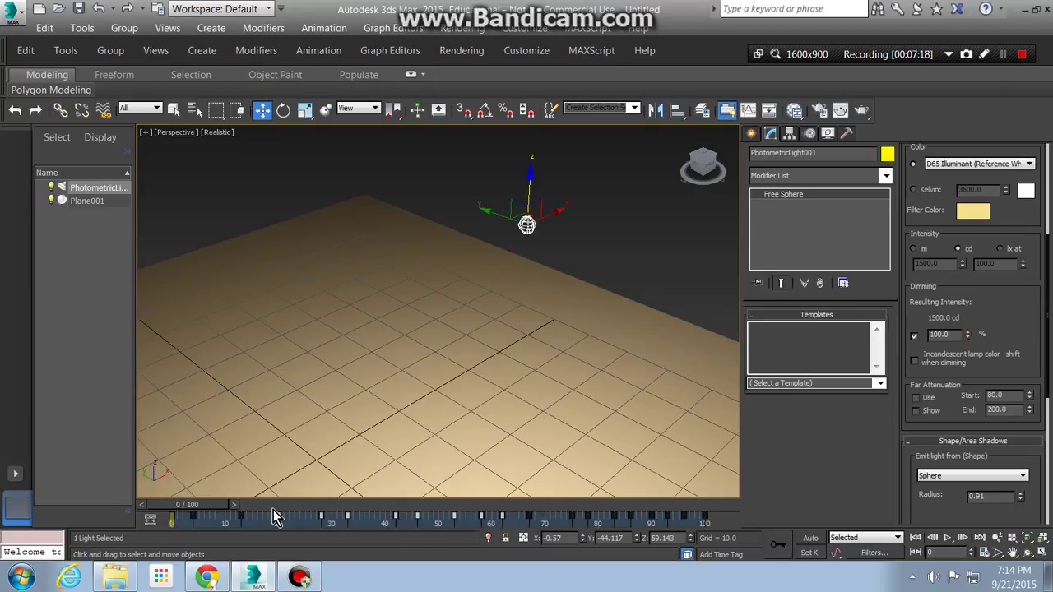
left_click(639, 261)
left_click(574, 305)
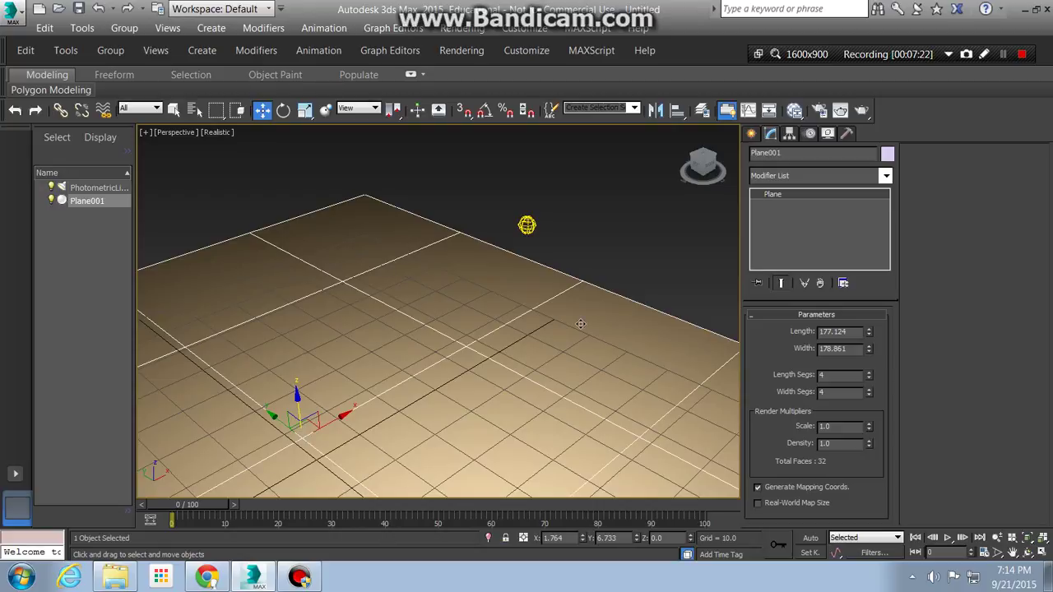
left_click(554, 235)
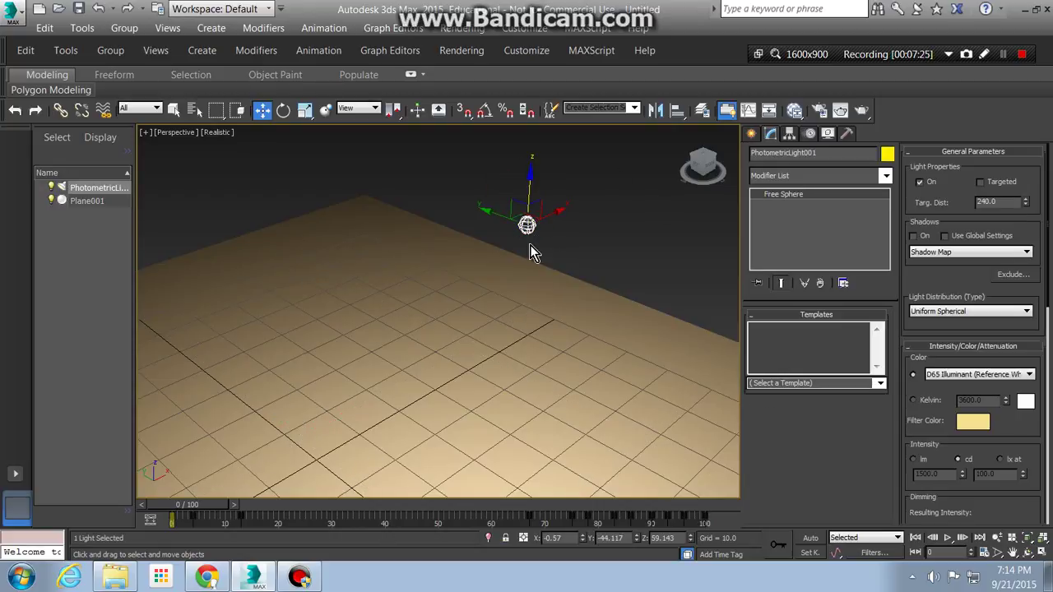
Step: Delete all of the light's remaining keys from the timeline, both the late ones up to frame 100 and the early ones
left_click_drag(510, 518, 702, 522)
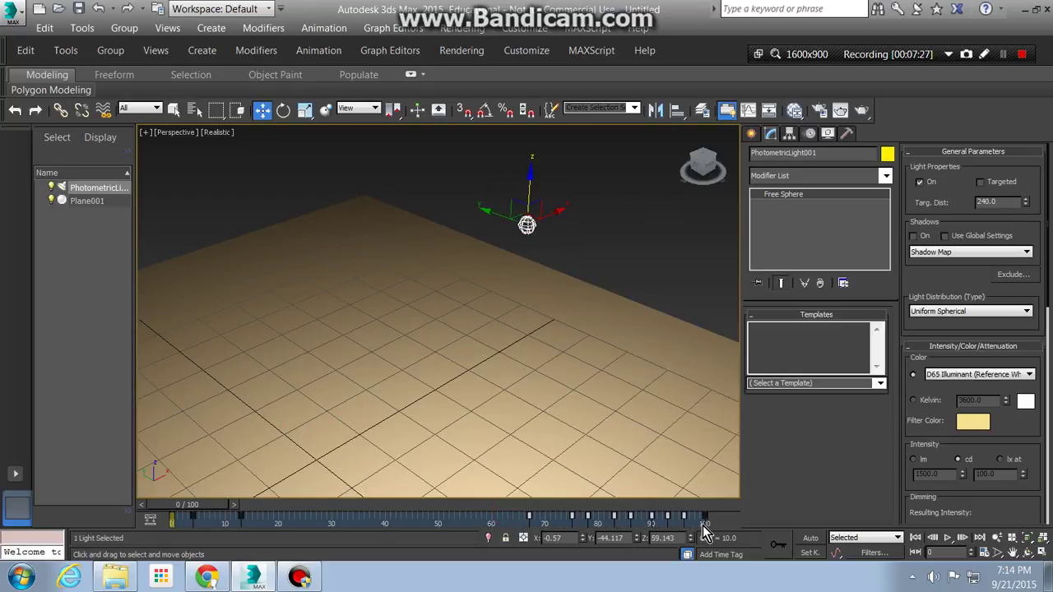
key("Delete")
left_click_drag(692, 516, 744, 543)
key("Delete")
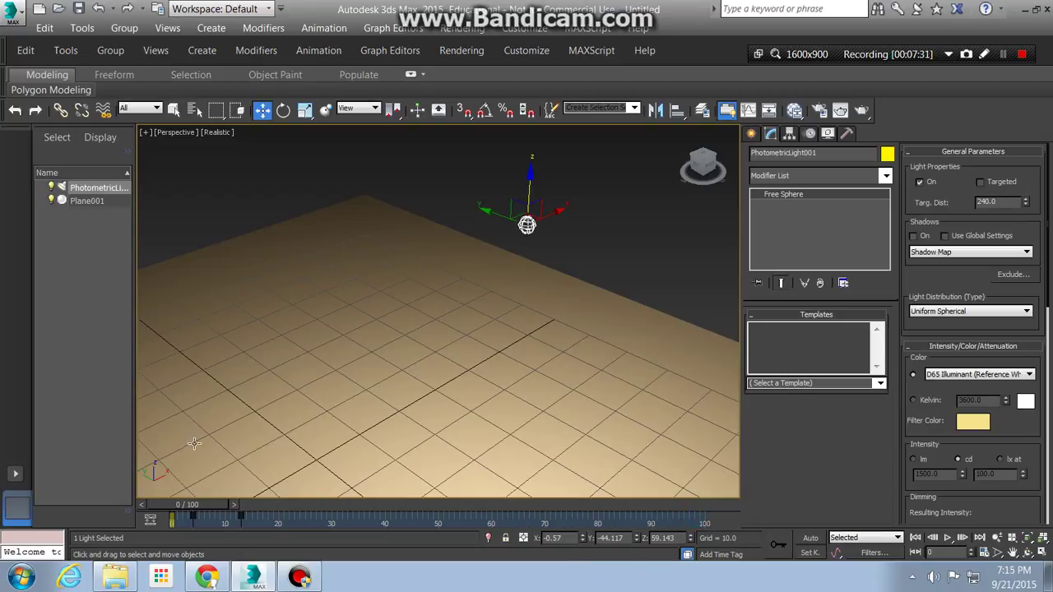
key("Delete")
Step: Check the light's dimming settings, deselect the light, play back the timeline and return to frame 0
left_click_drag(944, 280, 945, 18)
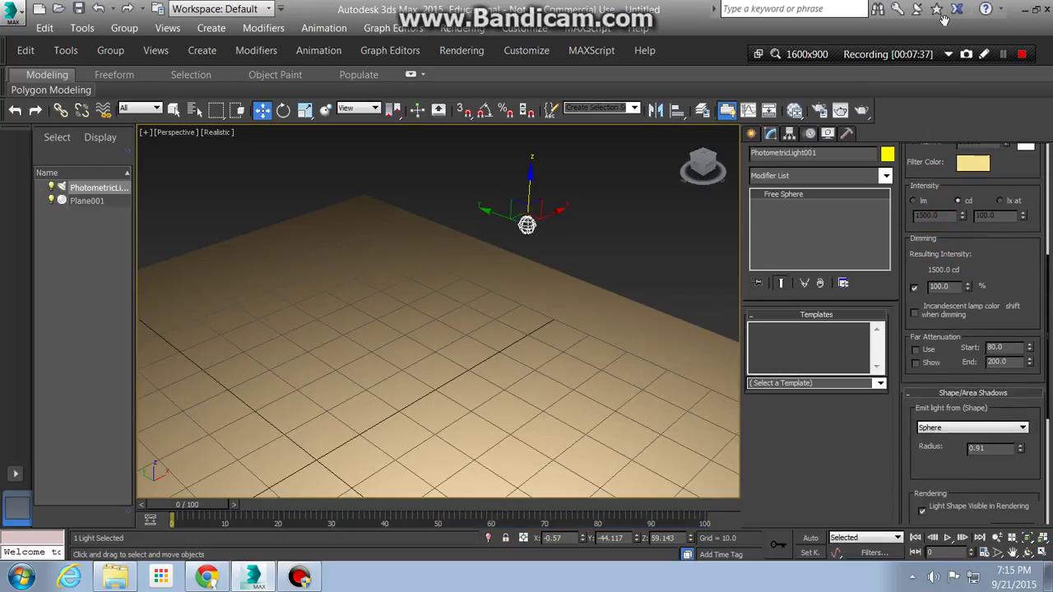
left_click(620, 259)
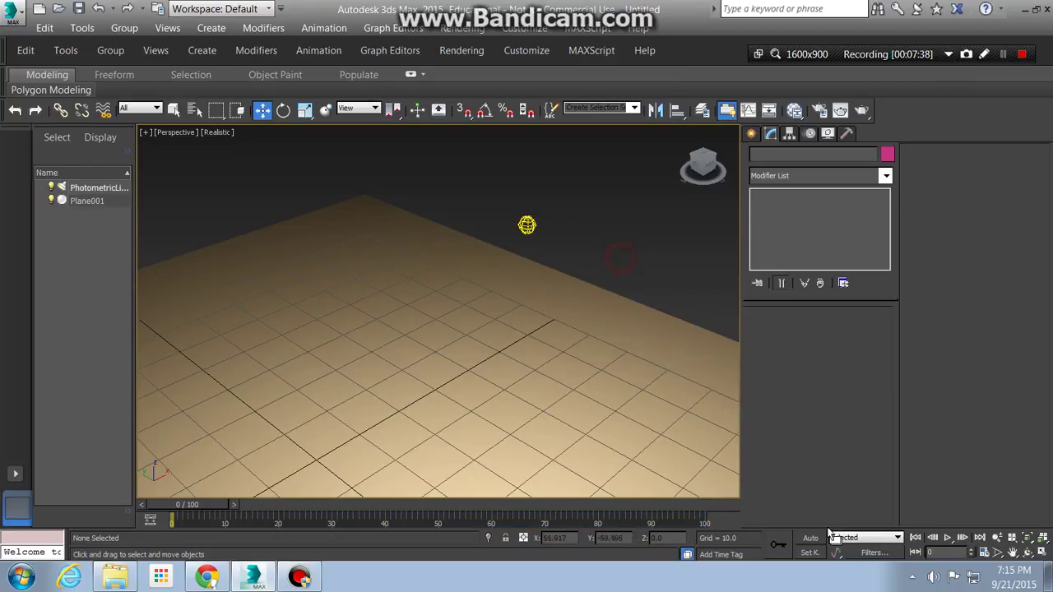
left_click(950, 538)
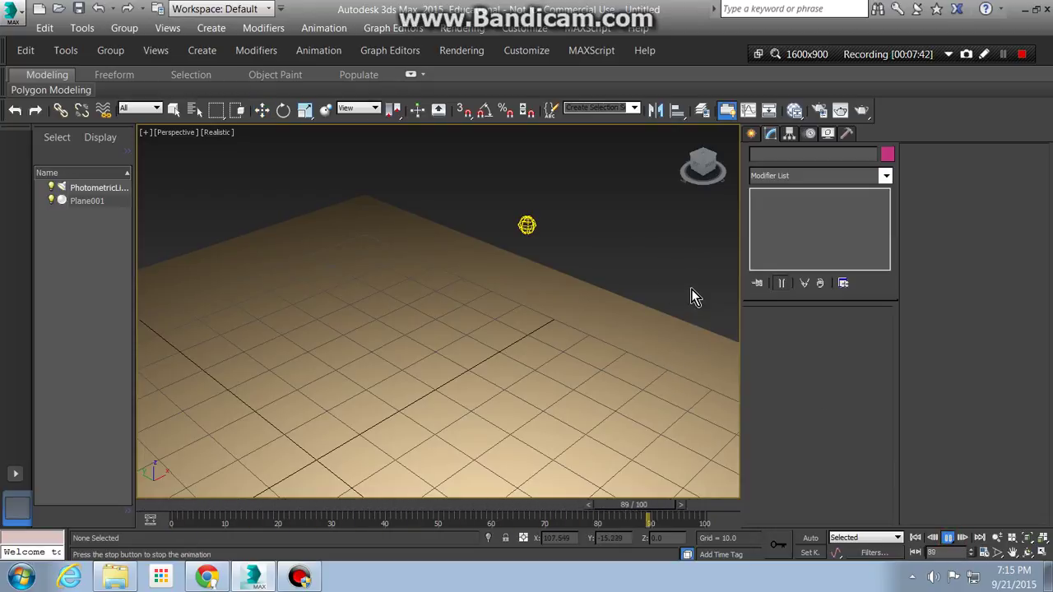
left_click(918, 537)
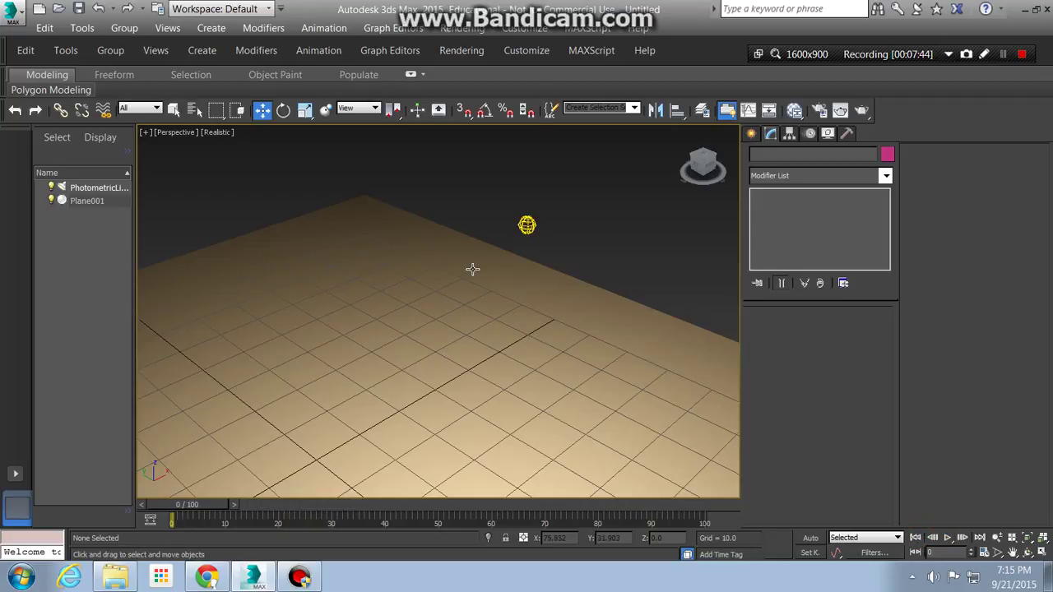
Step: Test-render the Perspective view at frame 0, then close the rendered frame and cancel the render
key("shift+q")
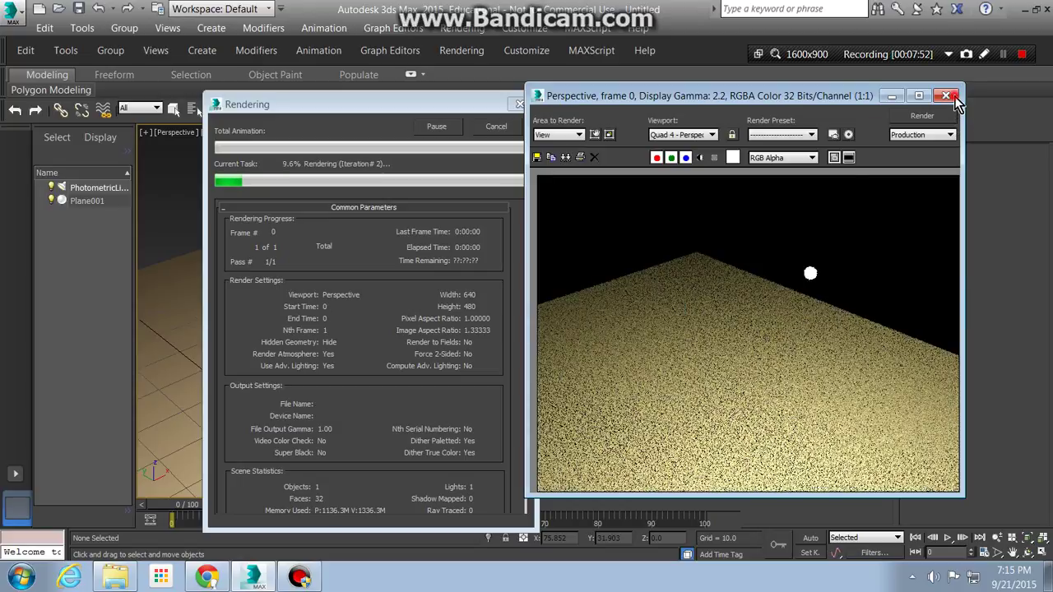
left_click(950, 96)
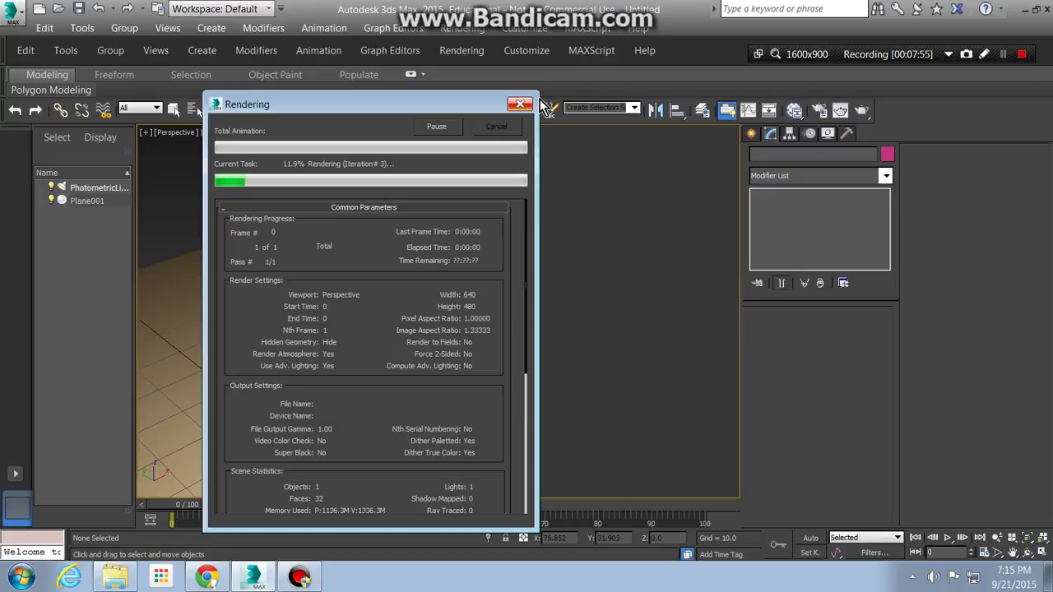
left_click(520, 104)
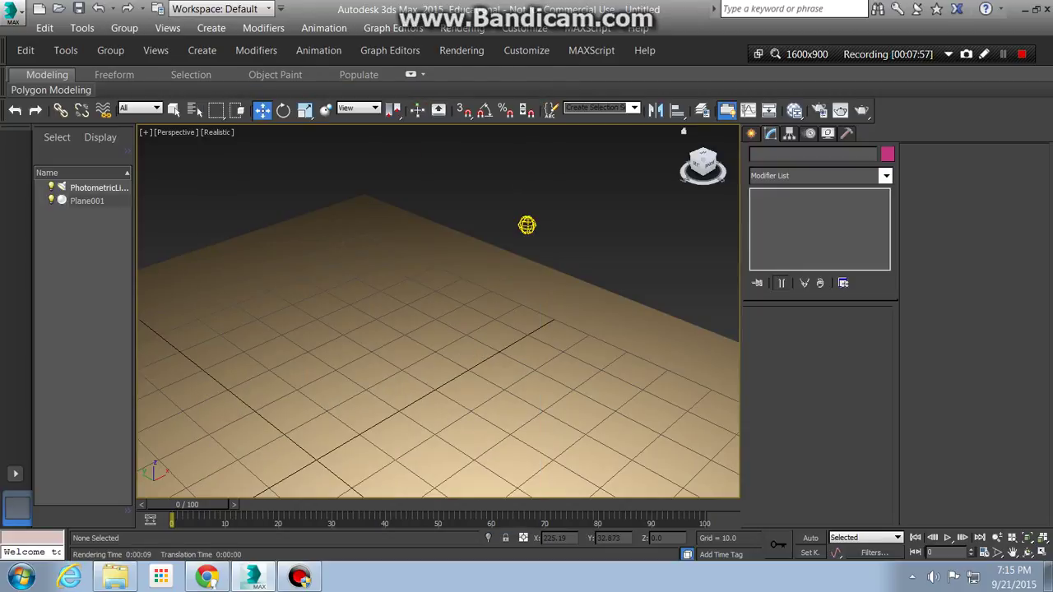